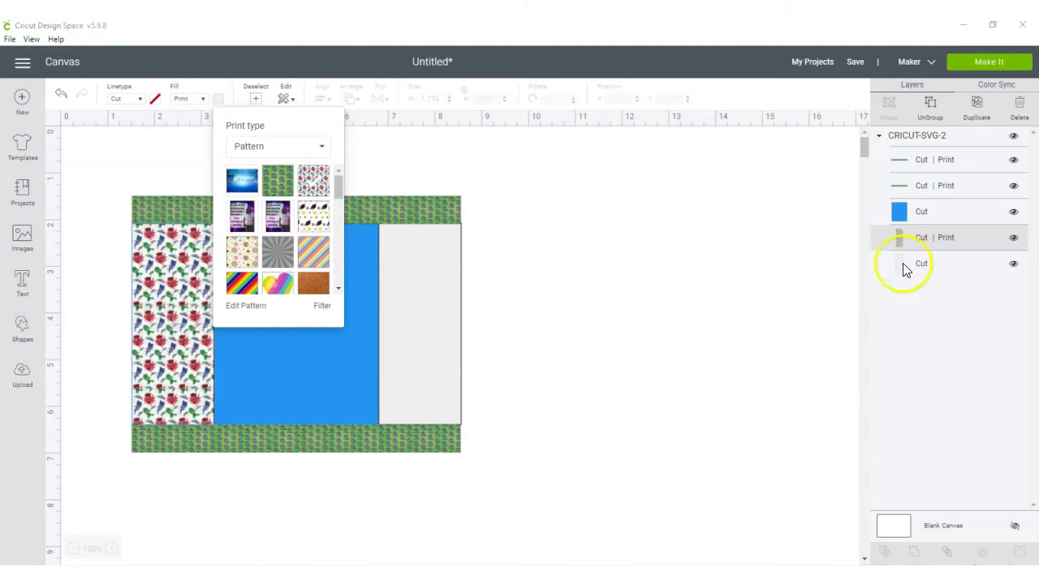
Fill the blank side panel of the chip bag template with the white PJ Masks character pattern as a print pattern.
{"action": "left_click", "coordinate": [902, 263]}
{"action": "left_click", "coordinate": [194, 131]}
{"action": "left_click", "coordinate": [219, 98]}
{"action": "left_click", "coordinate": [267, 146]}
{"action": "left_click", "coordinate": [259, 189]}
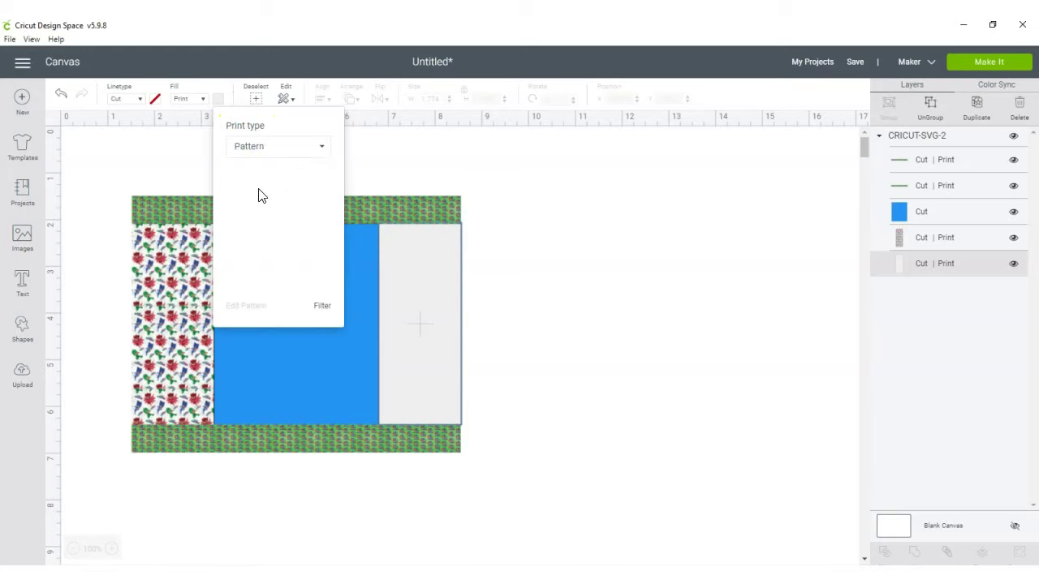
{"action": "left_click", "coordinate": [305, 180]}
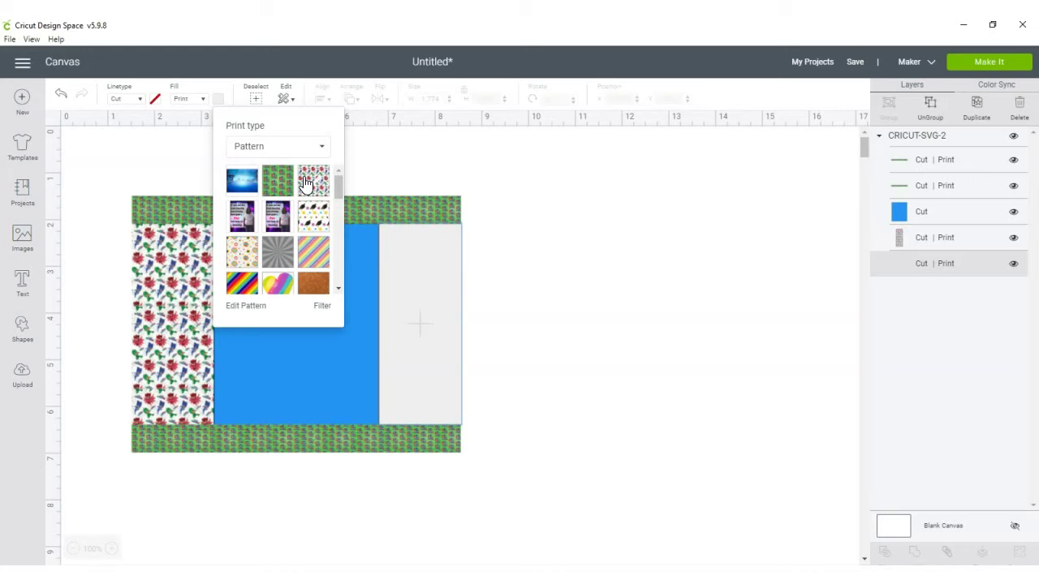
{"action": "left_click", "coordinate": [305, 184]}
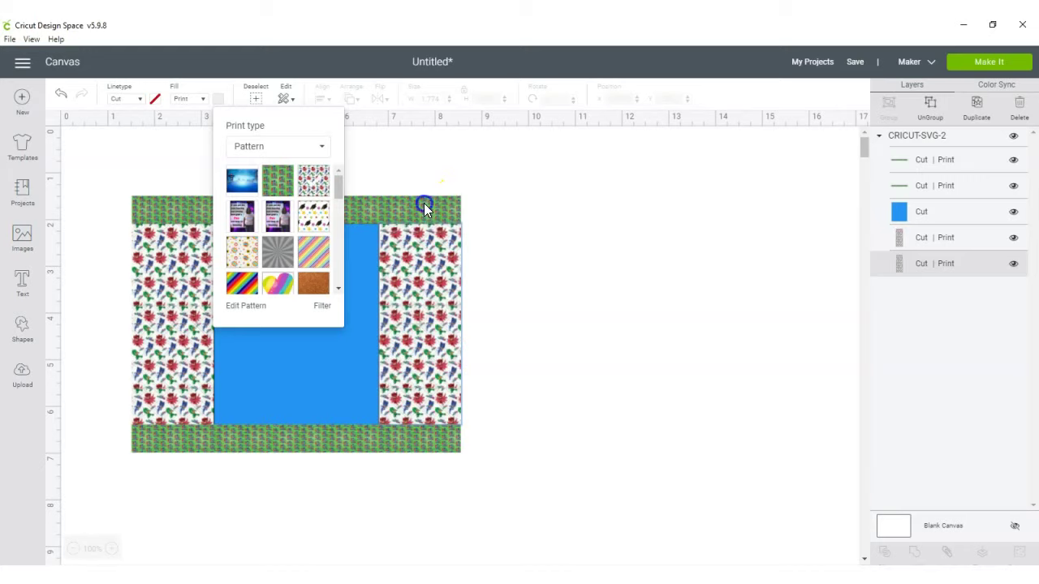
{"action": "left_click", "coordinate": [334, 388]}
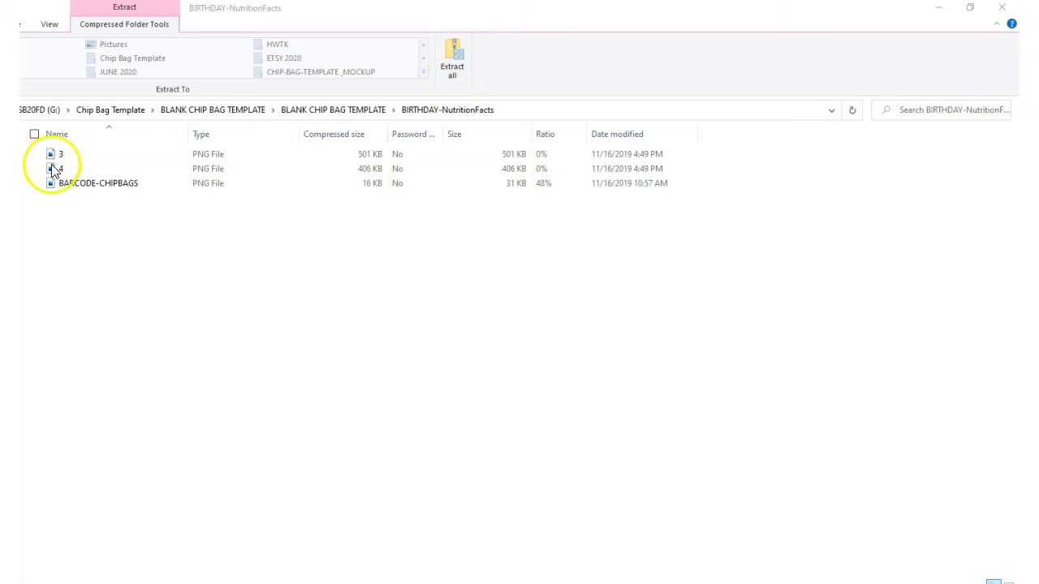
Extract the BIRTHDAY-NutritionFacts archive and upload its nutrition label image 3 as a Complex, Print Then Cut image.
{"action": "left_click", "coordinate": [455, 61]}
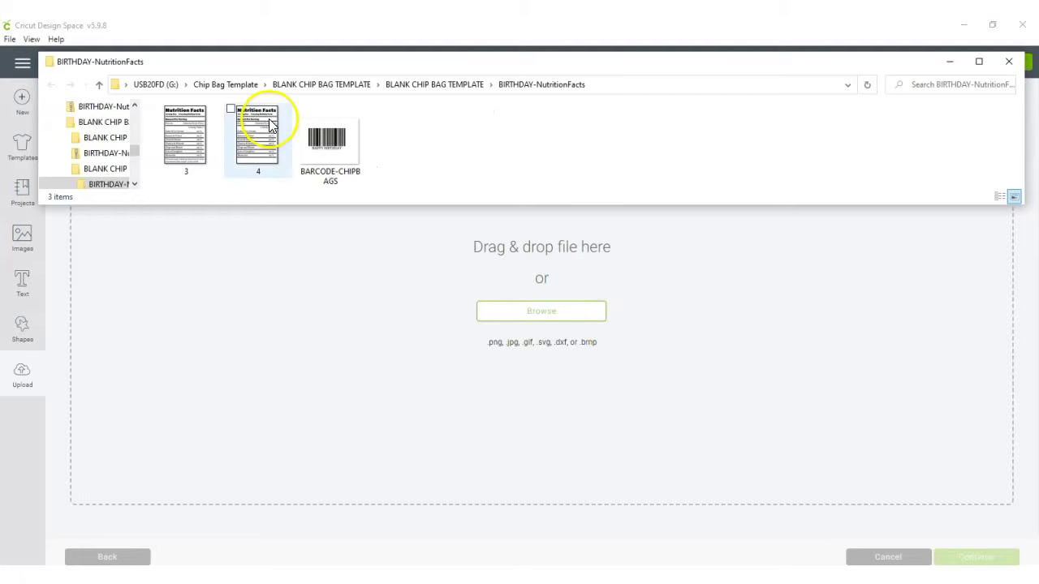
{"action": "left_click", "coordinate": [159, 113]}
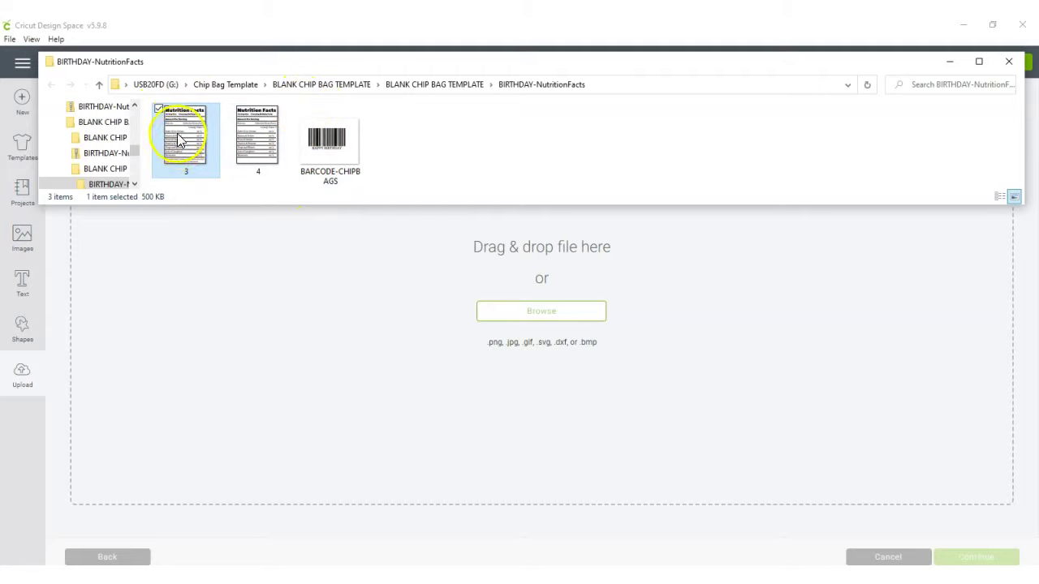
{"action": "left_click_drag", "start_coordinate": [191, 162], "coordinate": [511, 319]}
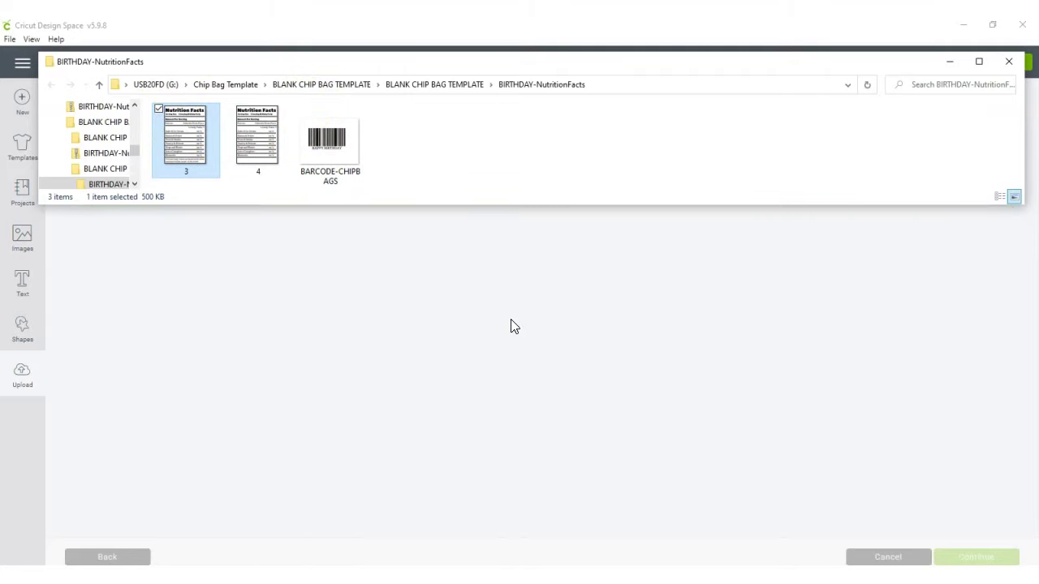
{"action": "left_click", "coordinate": [687, 387]}
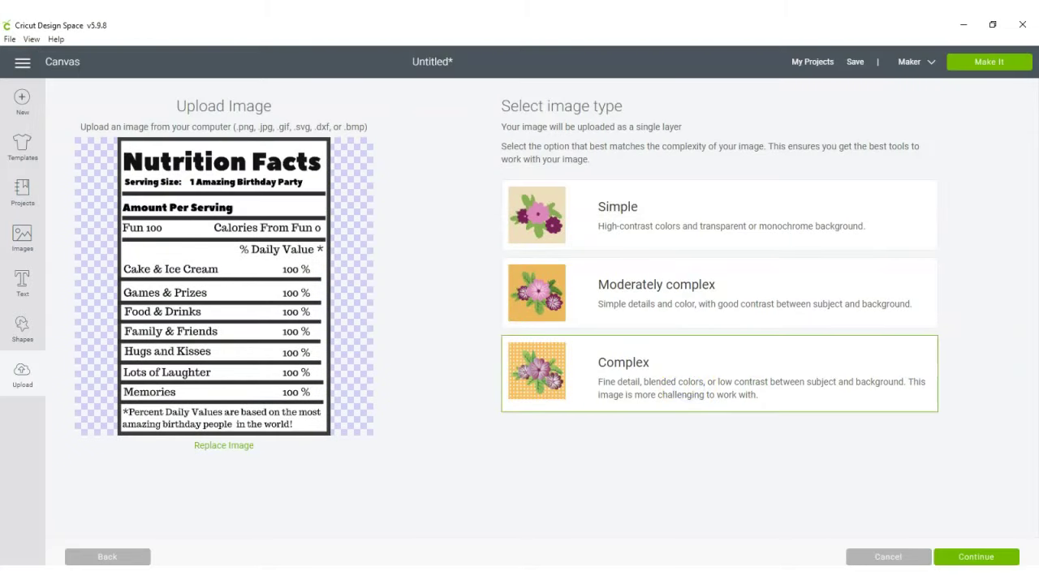
{"action": "left_click", "coordinate": [992, 557]}
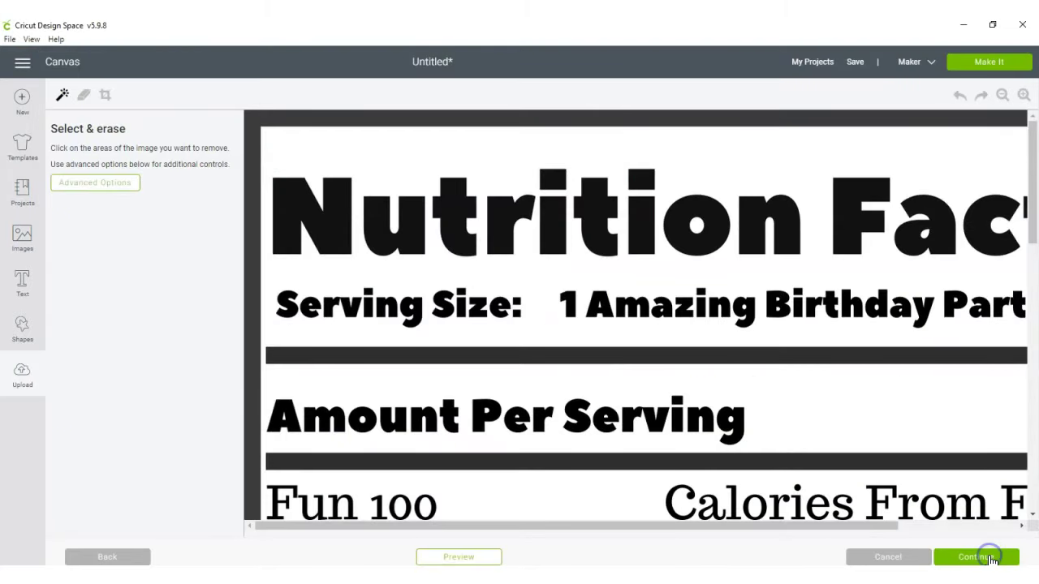
{"action": "left_click", "coordinate": [992, 560]}
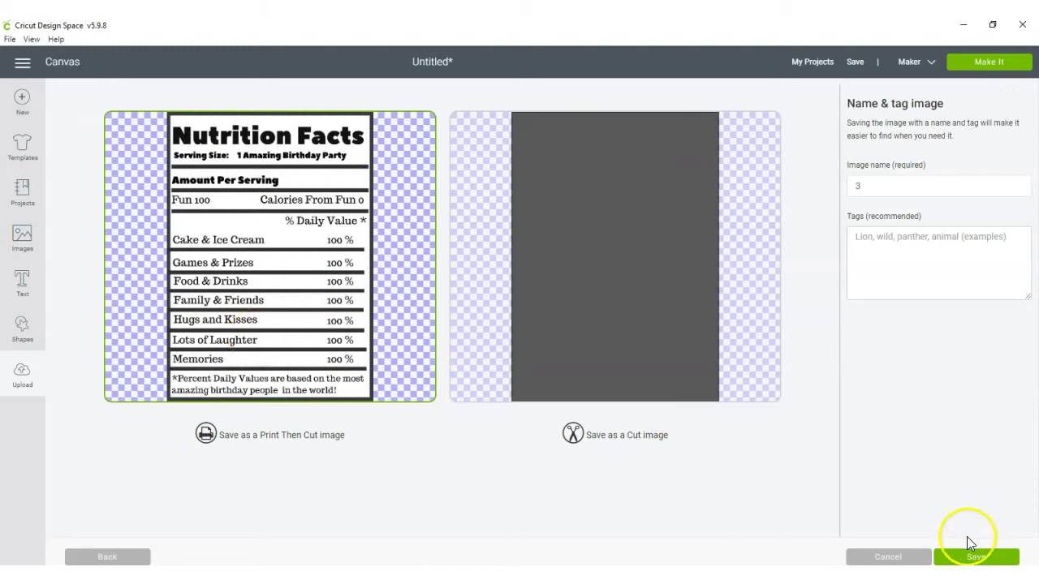
{"action": "left_click", "coordinate": [997, 558]}
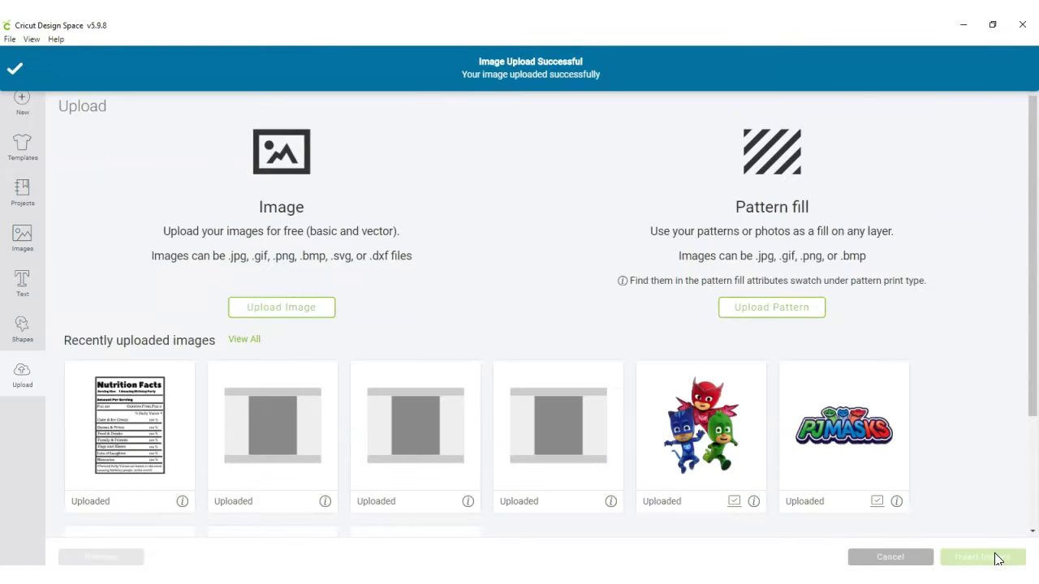
Upload the BARCODE-CHIPBAGS image as a Complex, Print Then Cut image.
{"action": "left_click", "coordinate": [319, 315]}
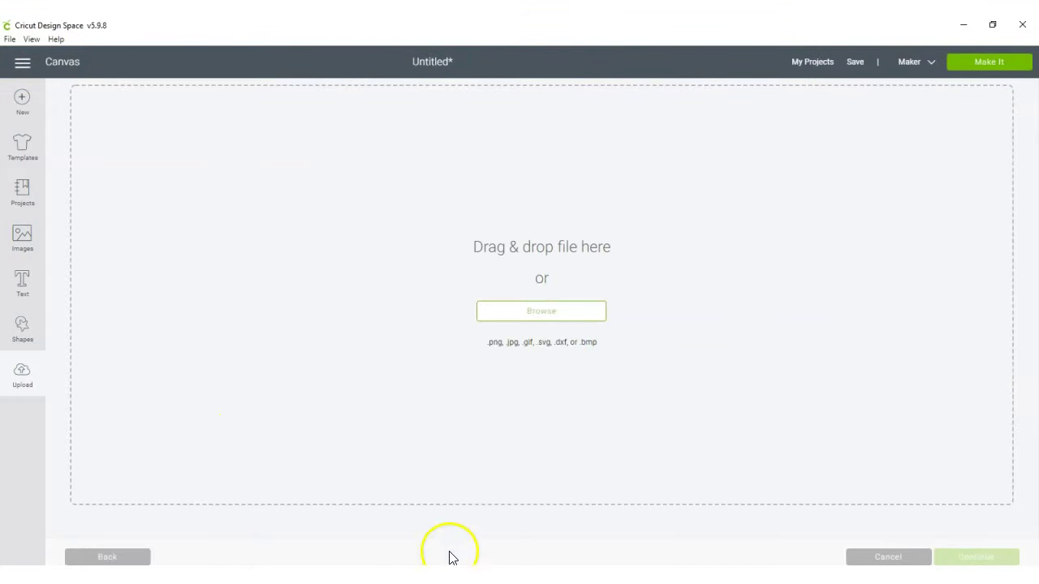
{"action": "left_click", "coordinate": [457, 543]}
{"action": "left_click_drag", "start_coordinate": [297, 154], "coordinate": [511, 320]}
{"action": "left_click", "coordinate": [631, 378]}
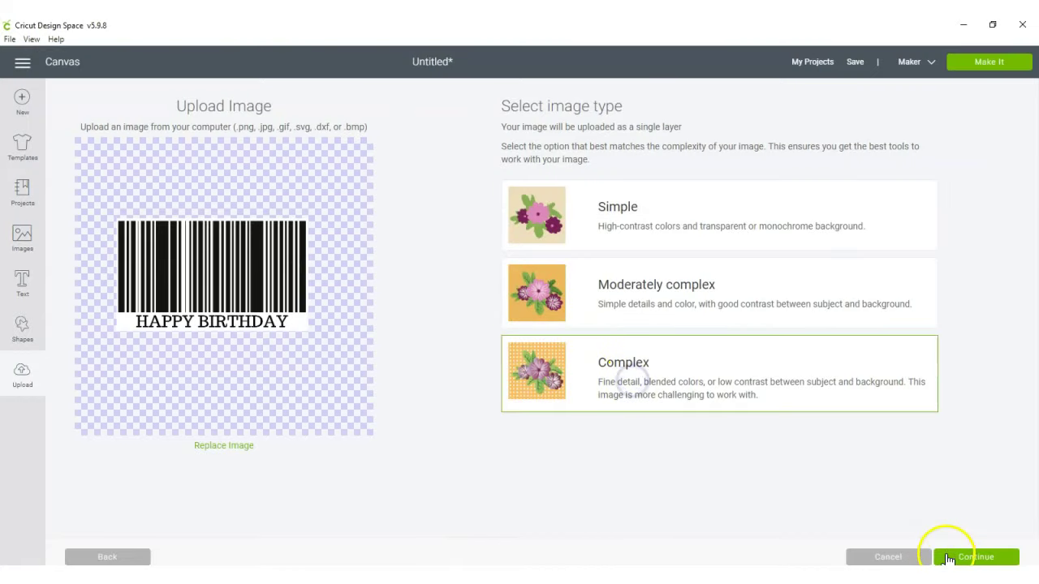
{"action": "left_click", "coordinate": [947, 557]}
{"action": "left_click", "coordinate": [946, 557]}
{"action": "left_click", "coordinate": [976, 557]}
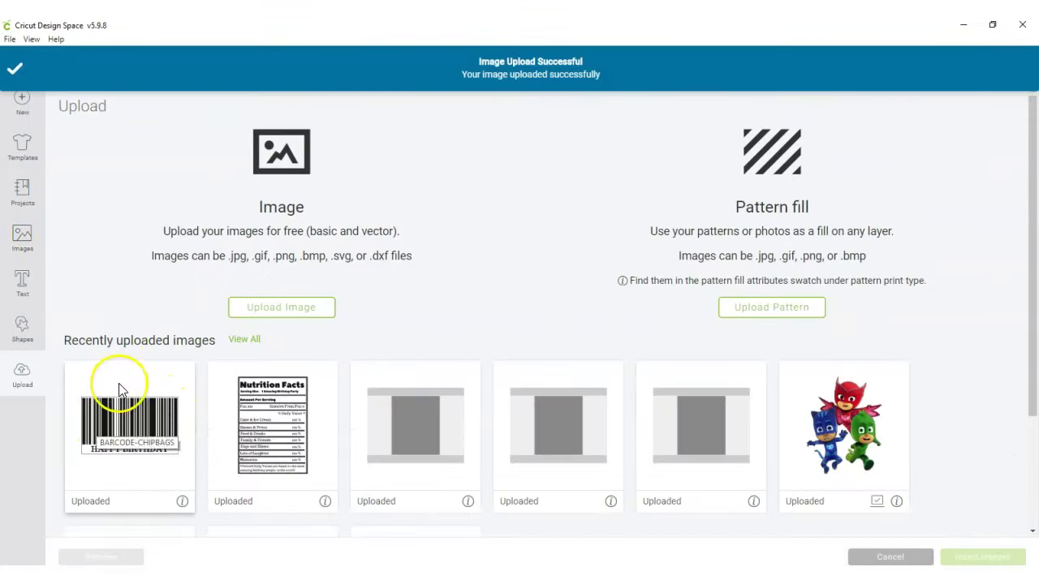
Insert the uploaded barcode, Nutrition Facts label and PJ Masks characters images onto the canvas.
{"action": "left_click", "coordinate": [113, 398]}
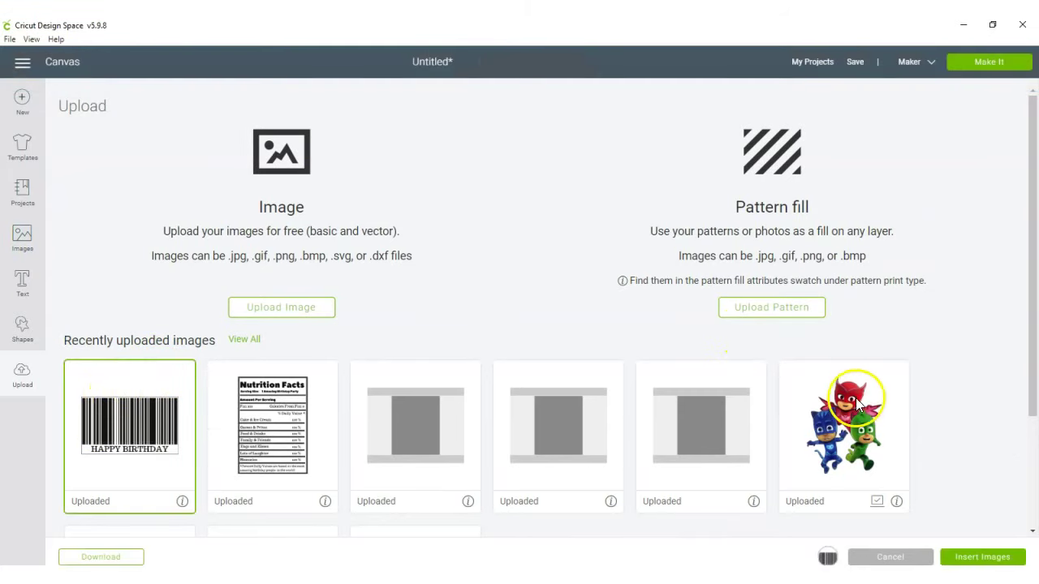
{"action": "left_click", "coordinate": [281, 398]}
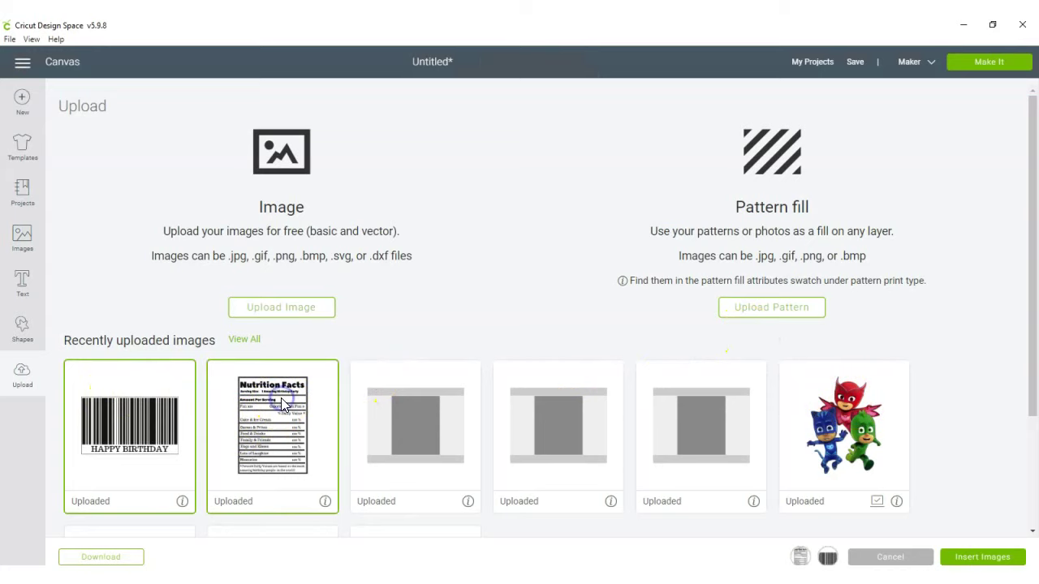
{"action": "left_click", "coordinate": [848, 406]}
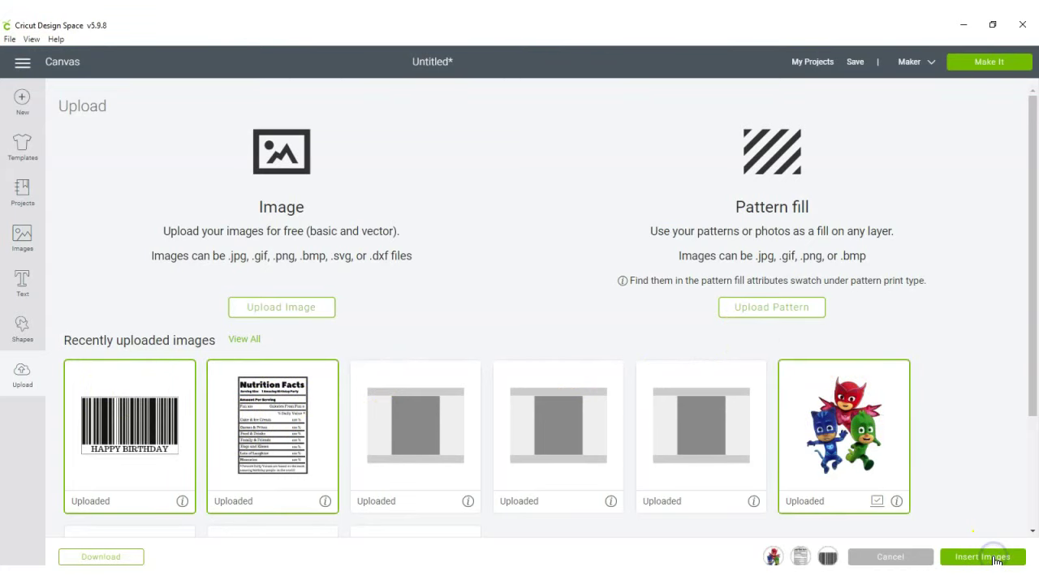
{"action": "left_click", "coordinate": [982, 557]}
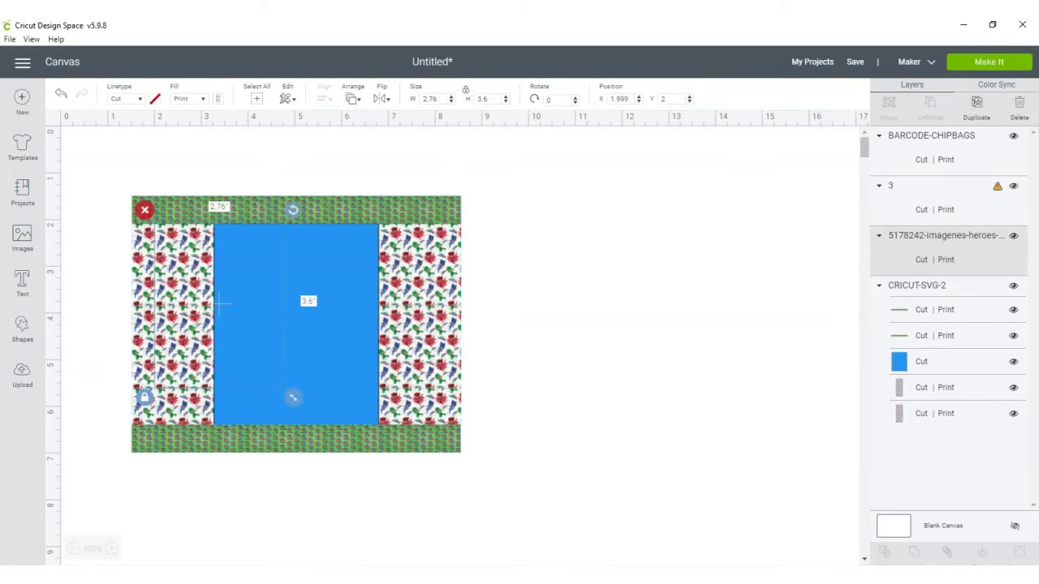
Shrink the barcode, set the Nutrition Facts label's width to 5 in, and move both clear of the chip bag template.
{"action": "left_click_drag", "start_coordinate": [695, 301], "coordinate": [692, 391]}
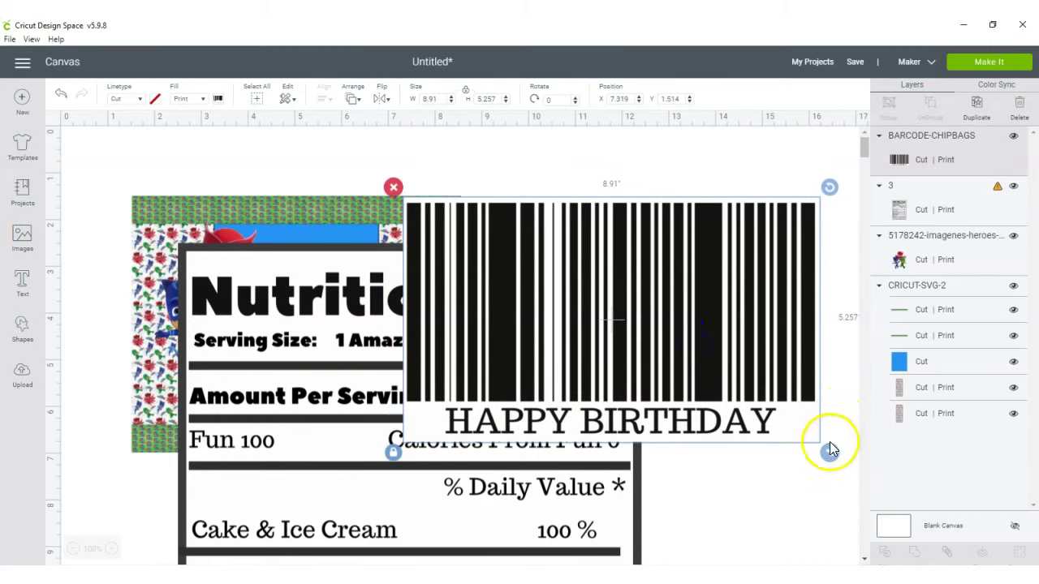
{"action": "left_click_drag", "start_coordinate": [677, 343], "coordinate": [790, 84]}
{"action": "left_click_drag", "start_coordinate": [576, 328], "coordinate": [638, 307]}
{"action": "left_click", "coordinate": [439, 99]}
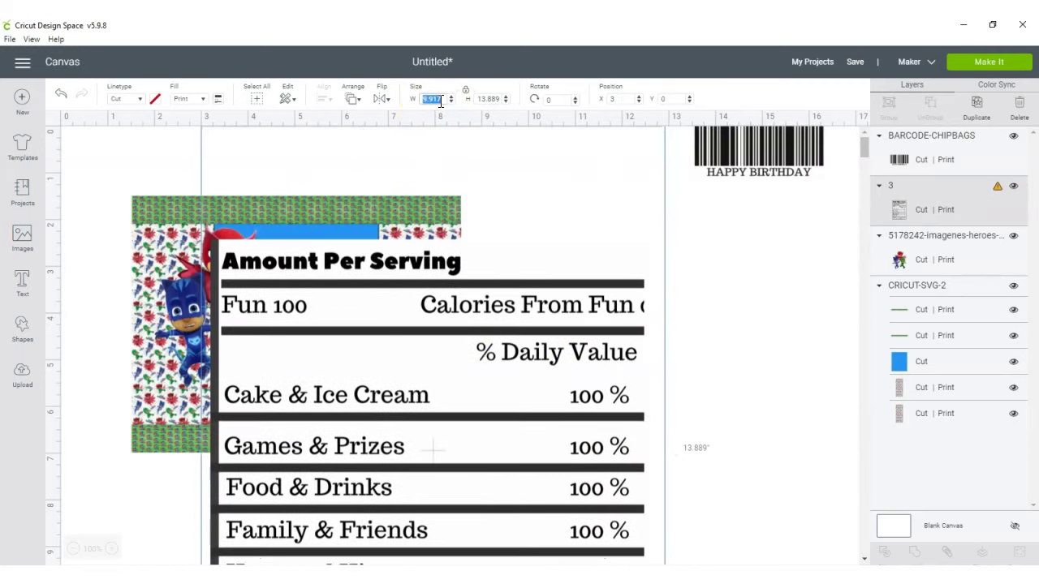
{"action": "type", "text": "5"}
{"action": "key", "text": "Return"}
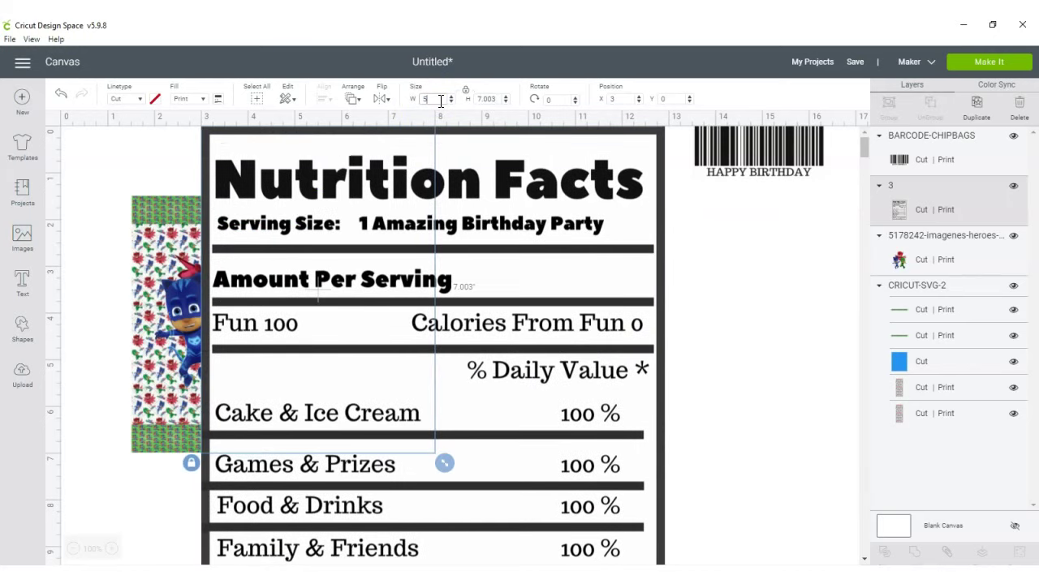
{"action": "left_click_drag", "start_coordinate": [368, 283], "coordinate": [822, 332]}
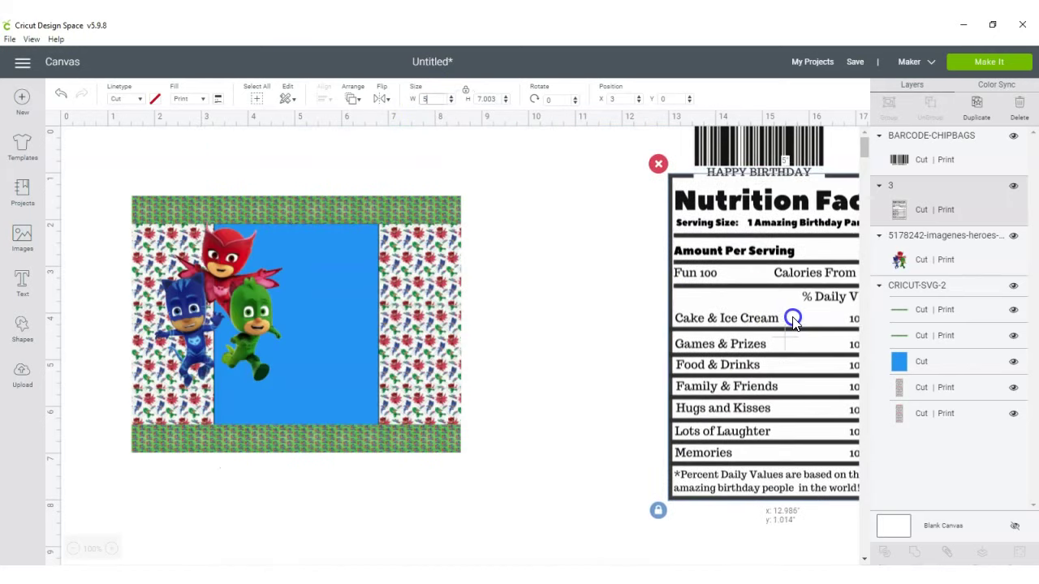
Move the PJ Masks characters onto the middle of the blue centre panel.
{"action": "left_click_drag", "start_coordinate": [231, 286], "coordinate": [305, 290]}
{"action": "left_click", "coordinate": [241, 509]}
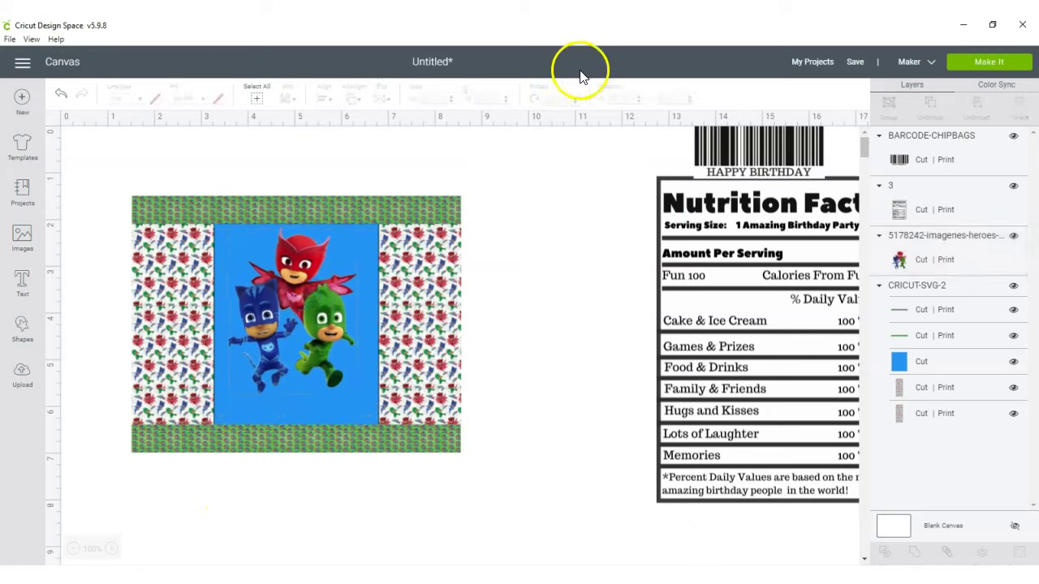
Shrink the Nutrition Facts label and place it in the upper part of the patterned panel beside the blue panel's right edge.
{"action": "left_click", "coordinate": [620, 264]}
{"action": "left_click_drag", "start_coordinate": [620, 264], "coordinate": [578, 262]}
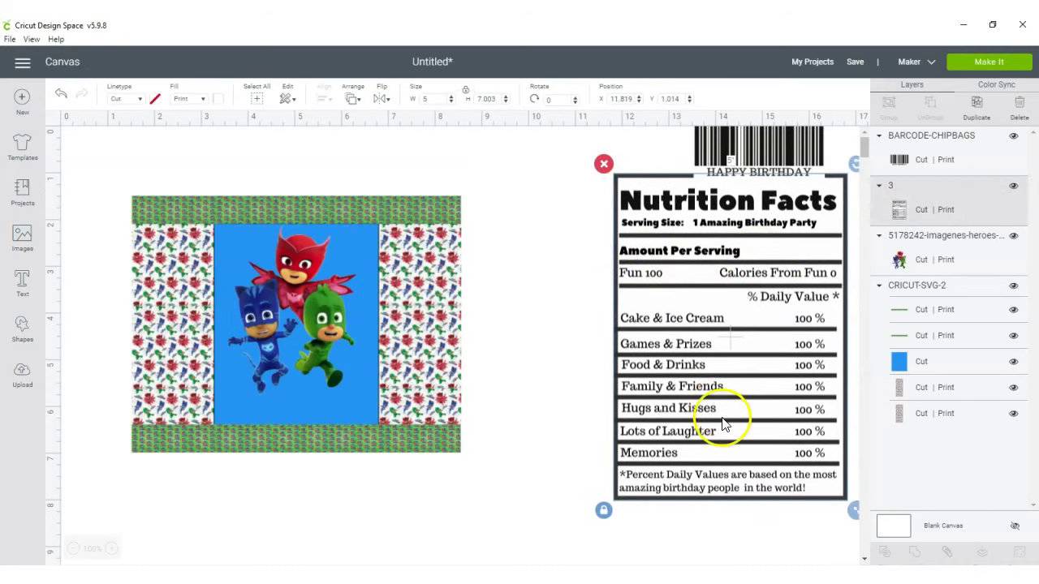
{"action": "left_click_drag", "start_coordinate": [830, 499], "coordinate": [685, 321]}
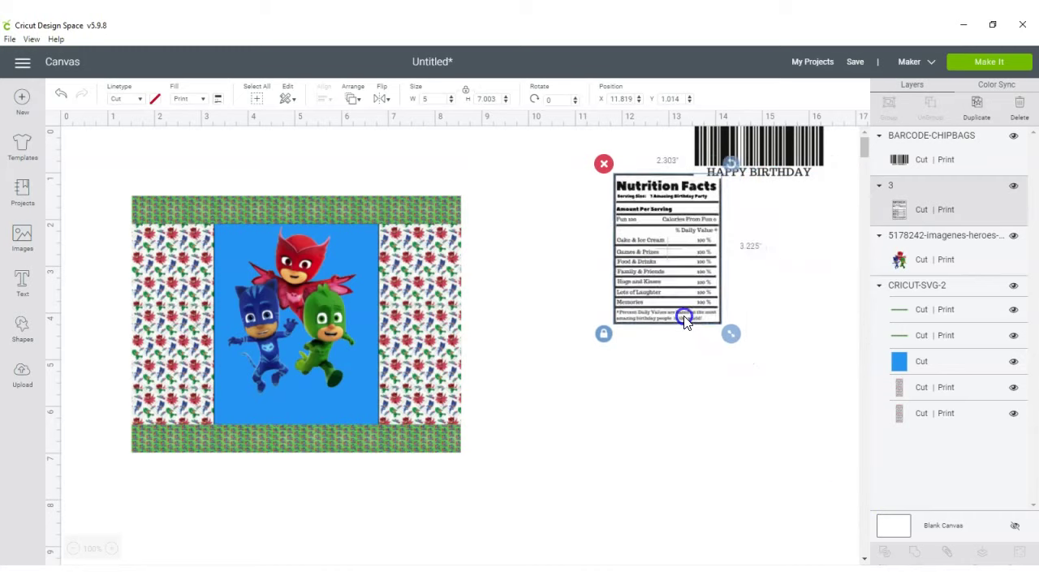
{"action": "left_click_drag", "start_coordinate": [671, 204], "coordinate": [431, 251]}
{"action": "left_click_drag", "start_coordinate": [471, 350], "coordinate": [441, 301]}
{"action": "left_click_drag", "start_coordinate": [400, 229], "coordinate": [415, 255]}
Shrink the barcode to about 1.3 in wide and place it below the Nutrition Facts label on the patterned side panel.
{"action": "left_click_drag", "start_coordinate": [785, 154], "coordinate": [682, 426]}
{"action": "left_click_drag", "start_coordinate": [749, 425], "coordinate": [458, 404]}
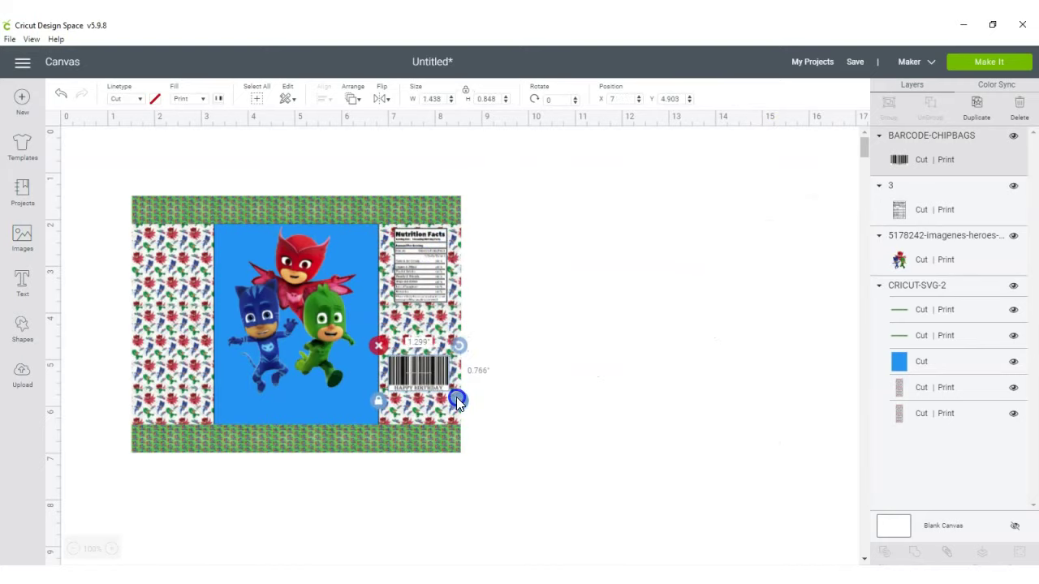
{"action": "left_click", "coordinate": [637, 473]}
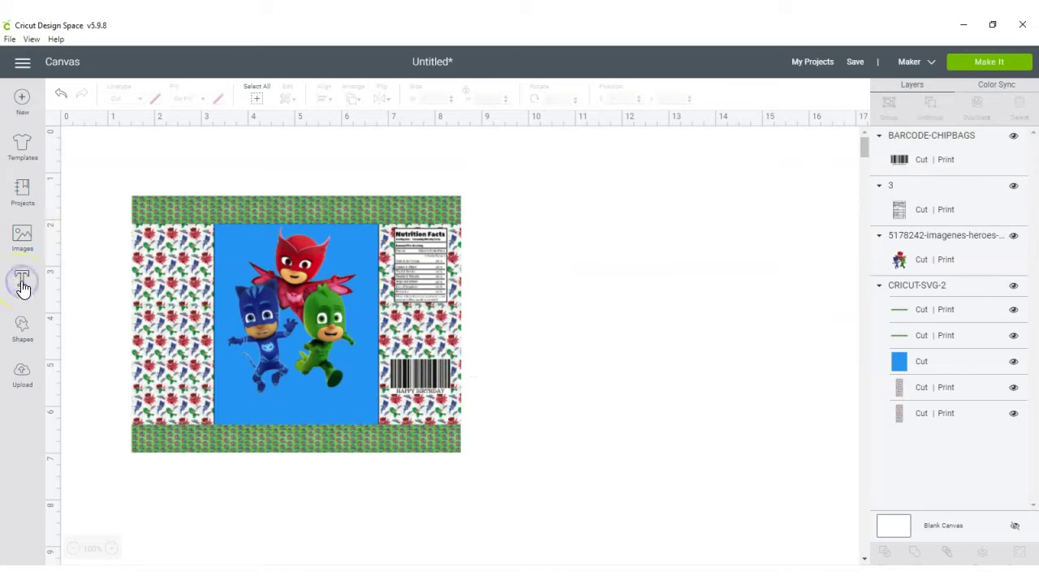
Add the text HAPPY BIRTHDAY and set it in the system font Arial Black.
{"action": "left_click", "coordinate": [22, 282]}
{"action": "left_click", "coordinate": [174, 506]}
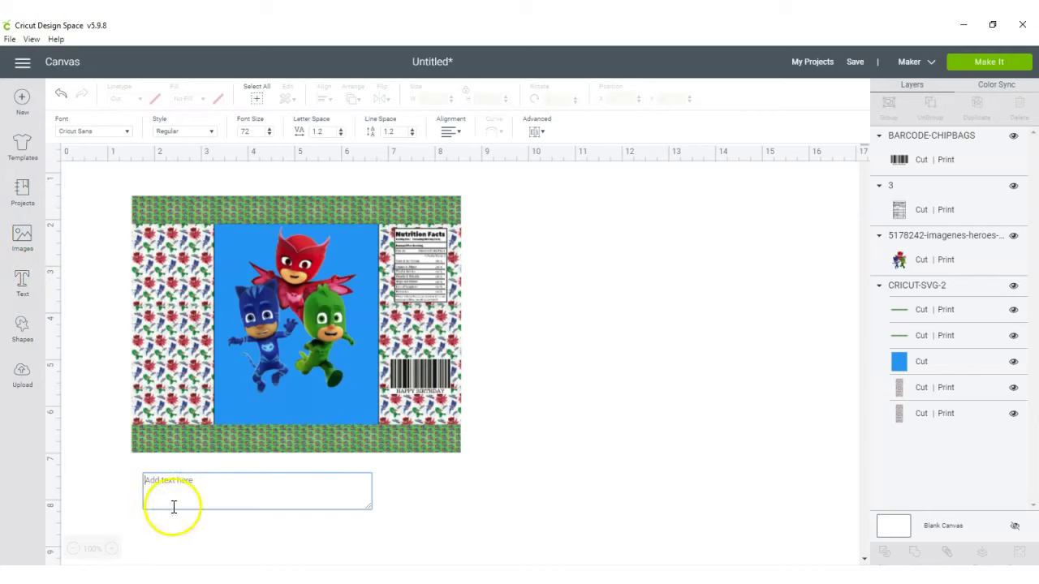
{"action": "type", "text": "HAPPY BIRTHDAY"}
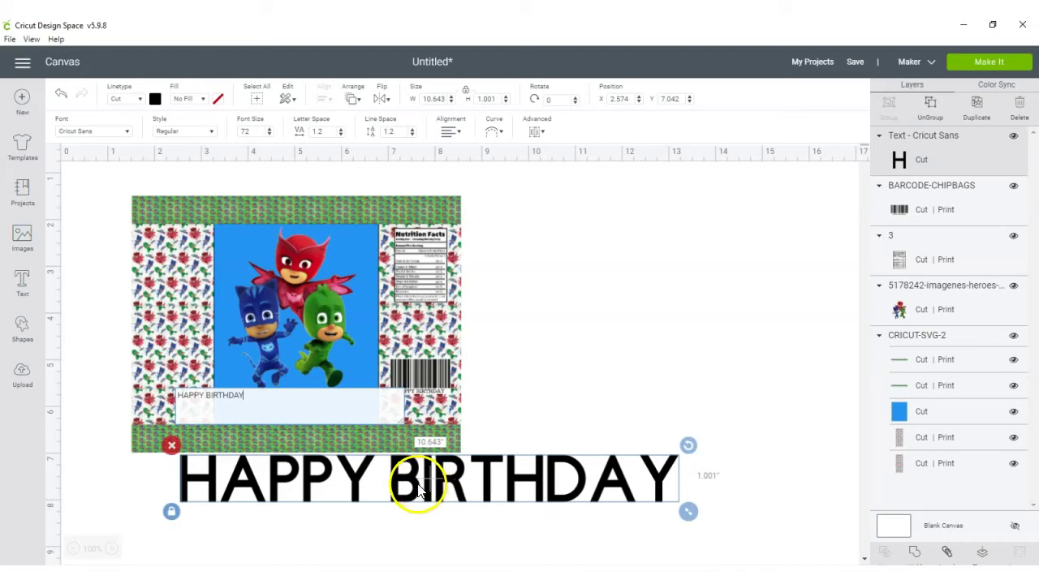
{"action": "left_click", "coordinate": [126, 134]}
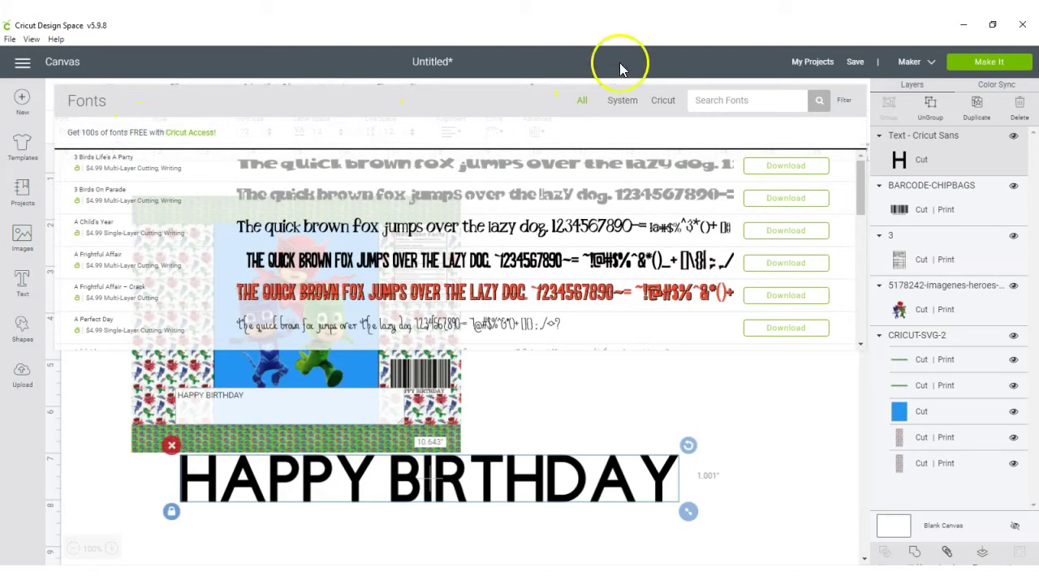
{"action": "left_click", "coordinate": [624, 105]}
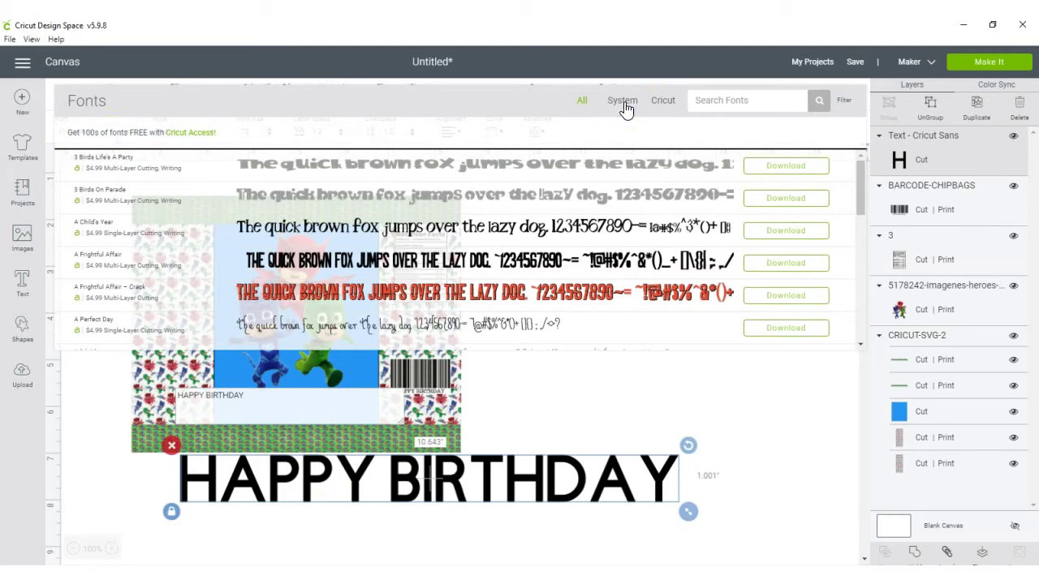
{"action": "left_click", "coordinate": [408, 229]}
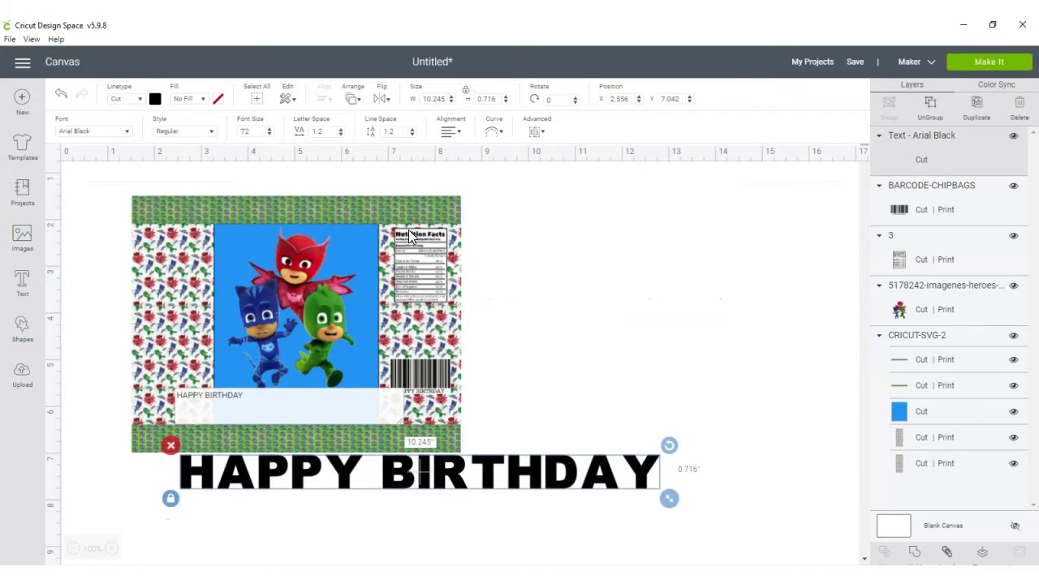
Shrink the HAPPY BIRTHDAY text to fit the blue panel's width and place it below the characters.
{"action": "left_click", "coordinate": [616, 497]}
{"action": "left_click_drag", "start_coordinate": [505, 497], "coordinate": [379, 490]}
{"action": "left_click_drag", "start_coordinate": [301, 452], "coordinate": [331, 404]}
{"action": "left_click_drag", "start_coordinate": [403, 419], "coordinate": [344, 399]}
{"action": "left_click", "coordinate": [320, 513]}
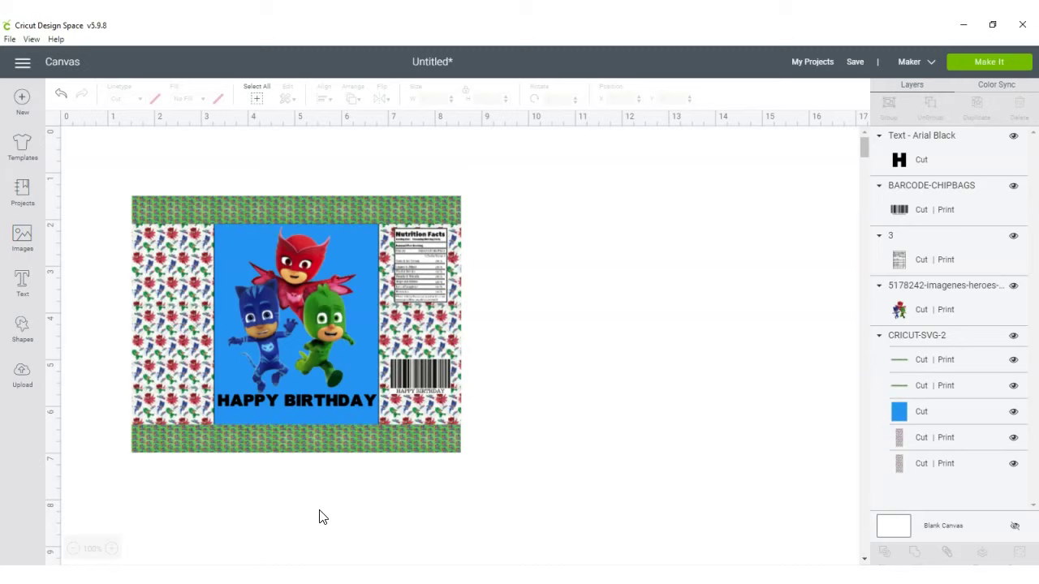
{"action": "left_click", "coordinate": [61, 96]}
{"action": "left_click", "coordinate": [150, 259]}
{"action": "left_click", "coordinate": [547, 215]}
Group the whole chip bag design, including the template, images and text.
{"action": "left_click_drag", "start_coordinate": [602, 191], "coordinate": [93, 478]}
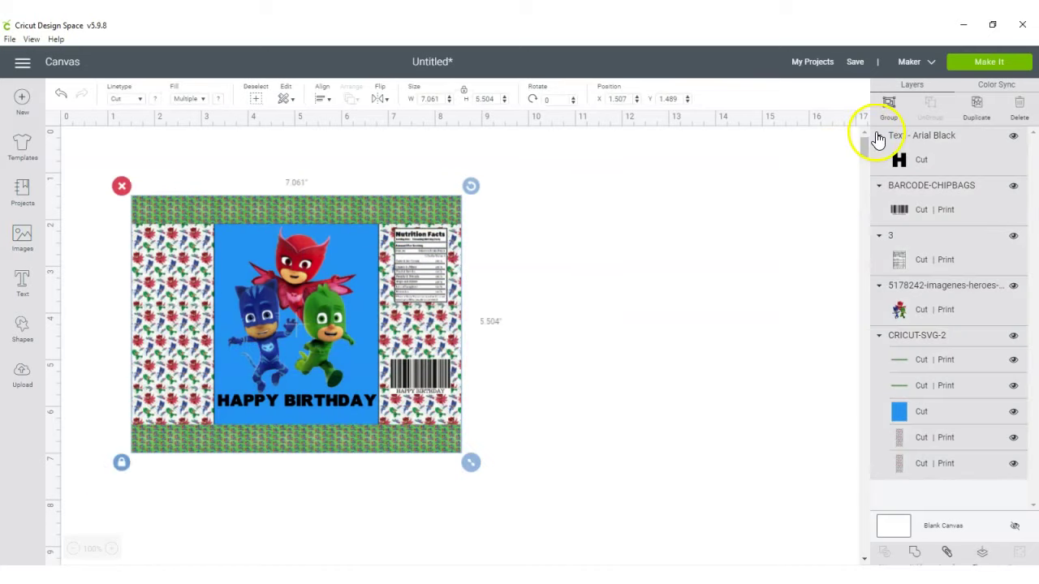
{"action": "left_click", "coordinate": [889, 106]}
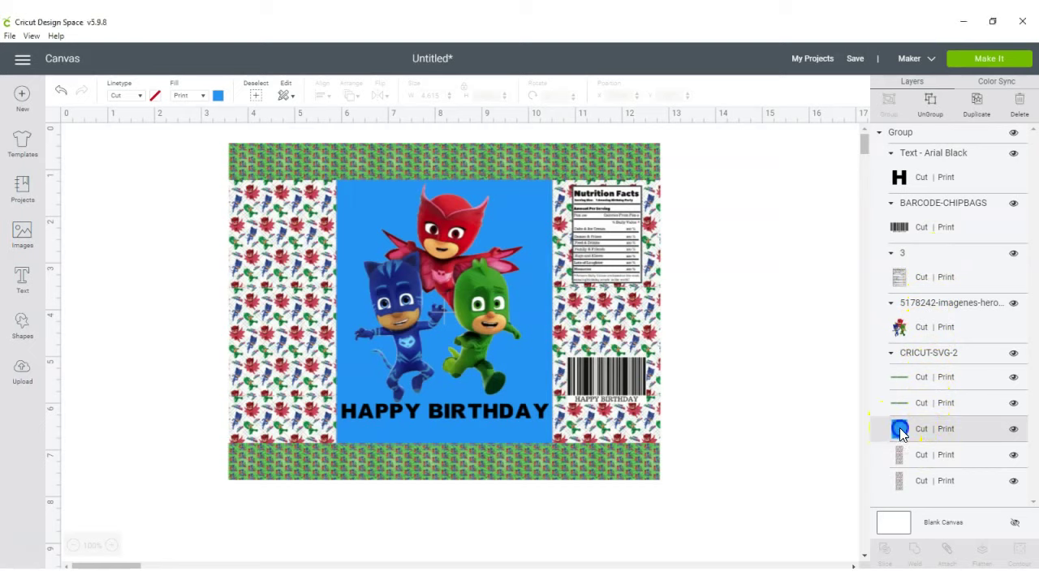
{"action": "left_click", "coordinate": [180, 96]}
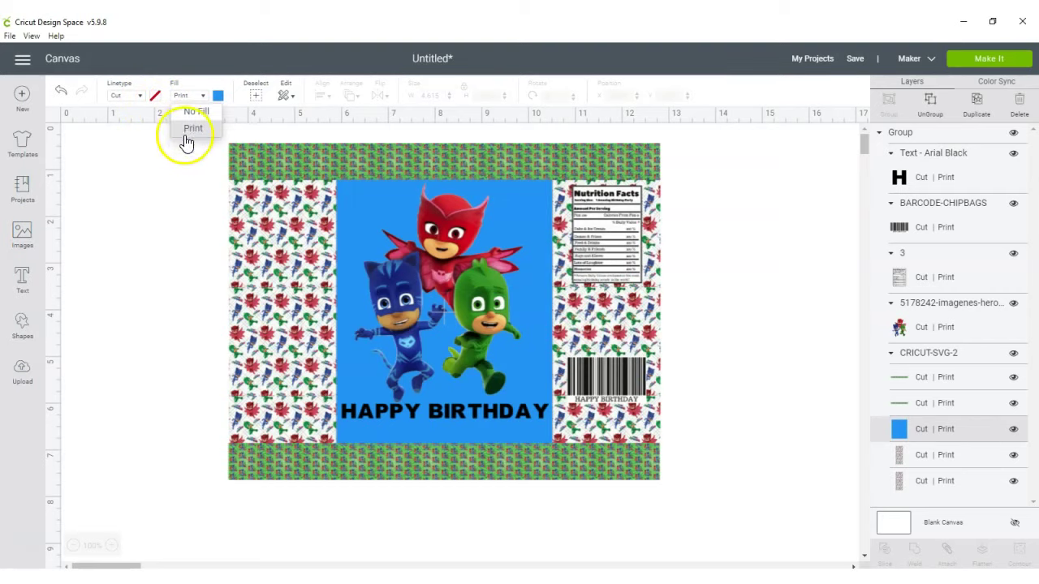
{"action": "left_click", "coordinate": [162, 324]}
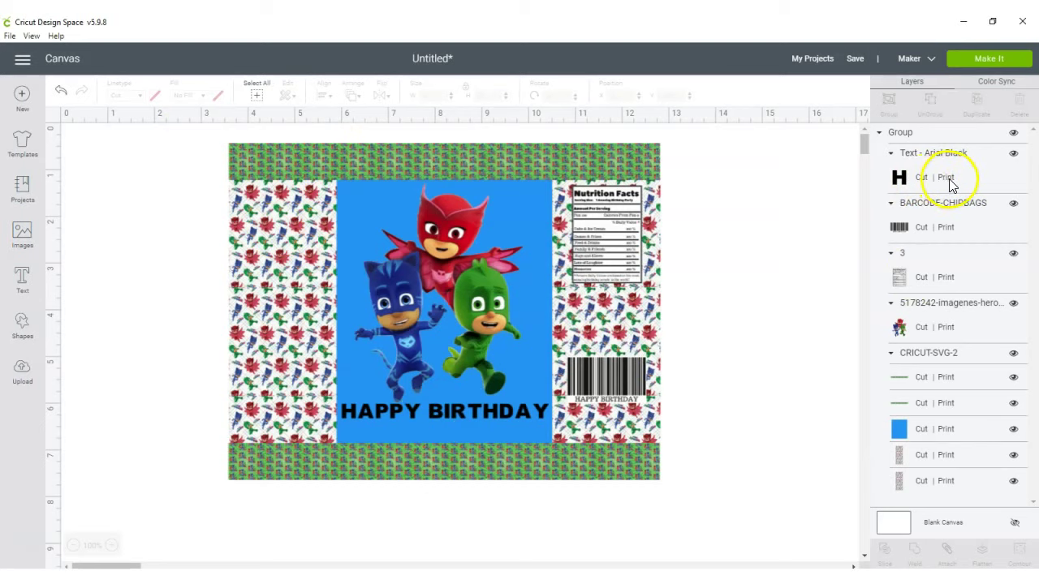
Attach all parts of the grouped chip bag design and flatten them into one printable image.
{"action": "left_click", "coordinate": [602, 154]}
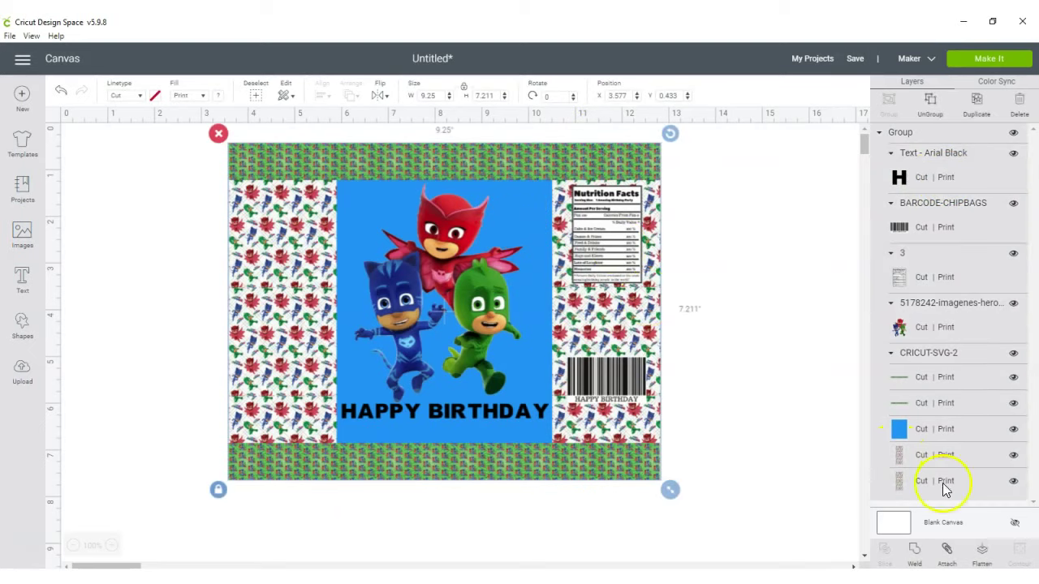
{"action": "left_click", "coordinate": [946, 555]}
{"action": "left_click", "coordinate": [984, 557]}
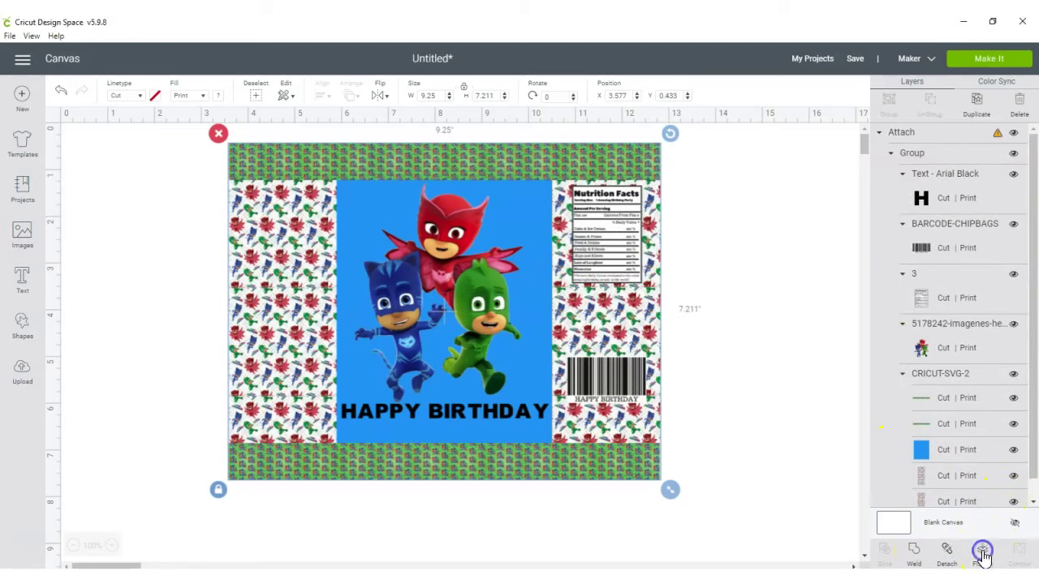
{"action": "left_click", "coordinate": [771, 254]}
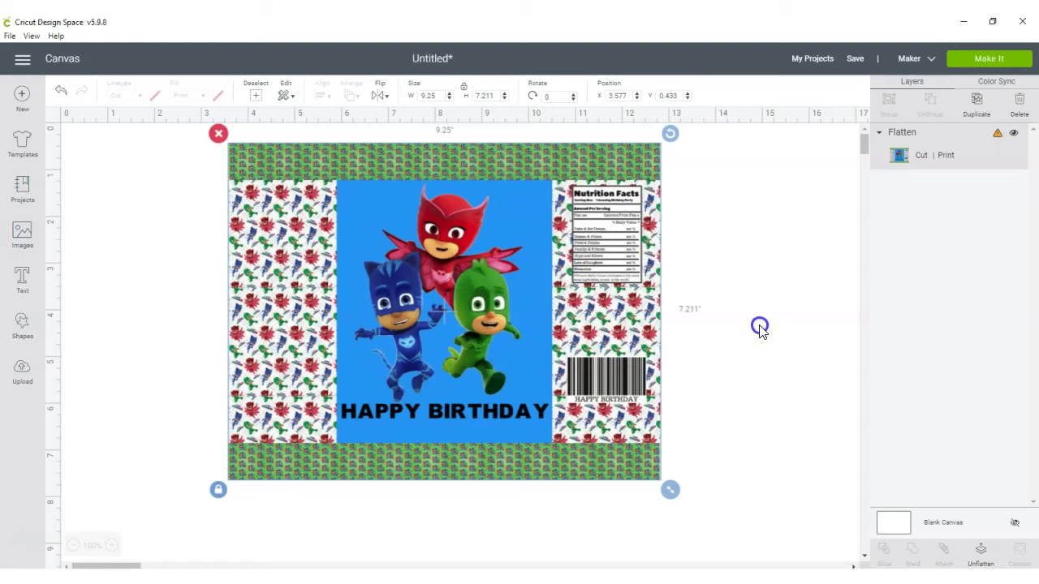
{"action": "left_click", "coordinate": [211, 174]}
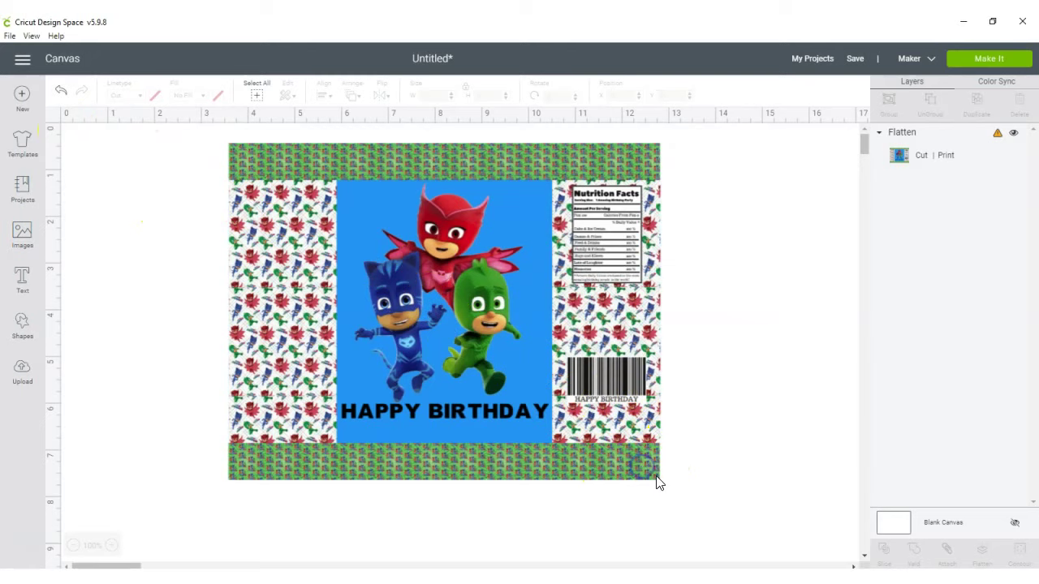
Enlarge the flattened design to about 11.4 in wide and capture all of it with Snipping Tool.
{"action": "left_click", "coordinate": [641, 466]}
{"action": "left_click_drag", "start_coordinate": [672, 495], "coordinate": [766, 556]}
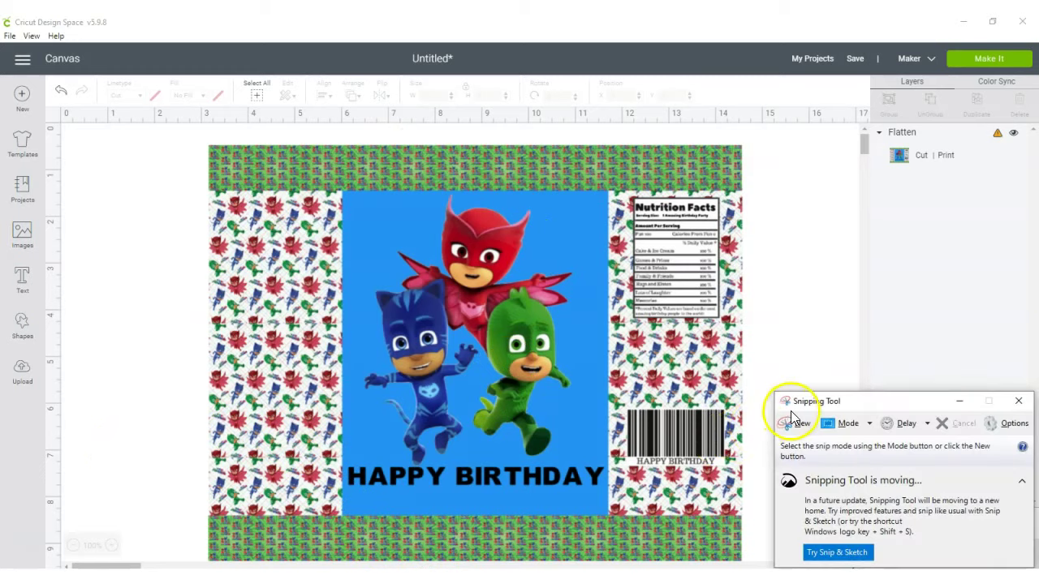
{"action": "left_click", "coordinate": [798, 423]}
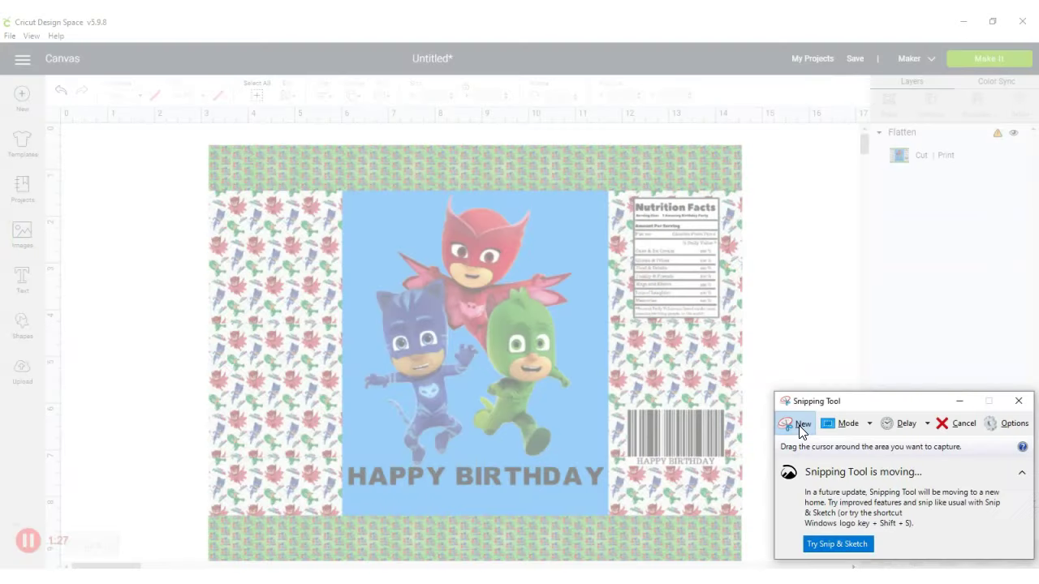
{"action": "left_click_drag", "start_coordinate": [203, 138], "coordinate": [747, 563]}
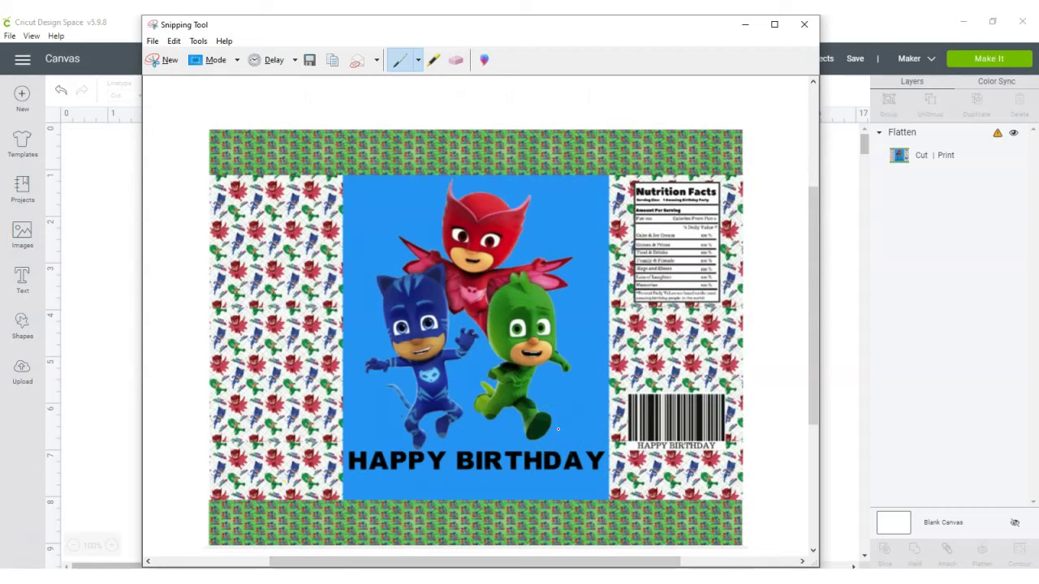
{"action": "left_click", "coordinate": [747, 25]}
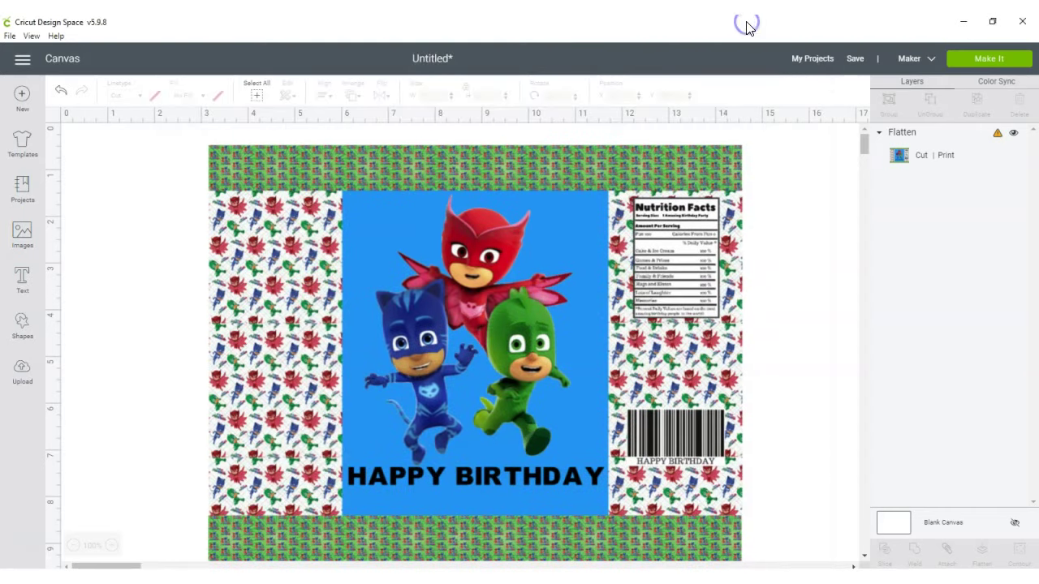
Check the flattened layer's size warning, set the design's width to 9.25 in and reduce its height to 6.75 in.
{"action": "left_click", "coordinate": [354, 334]}
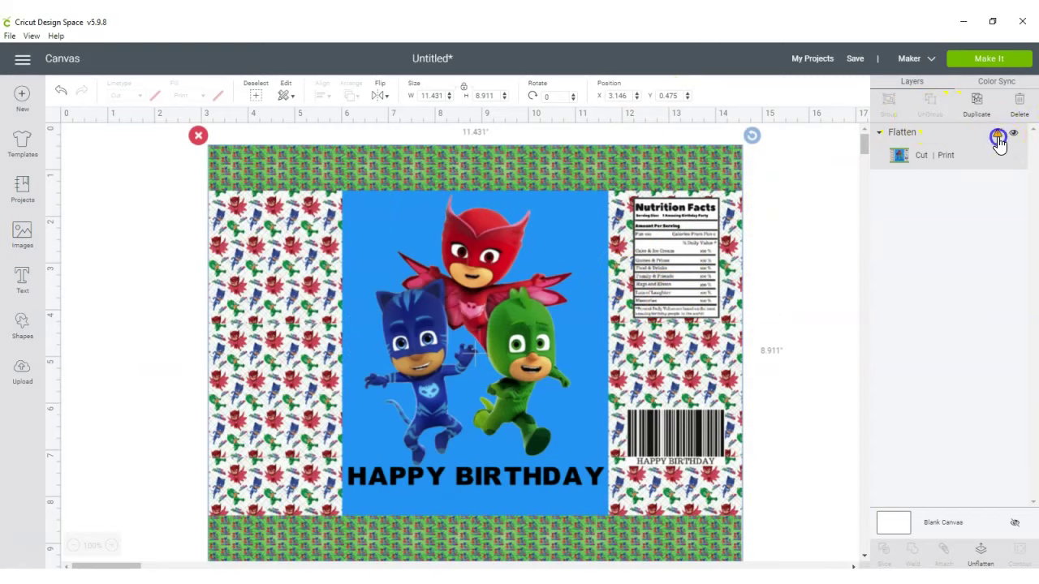
{"action": "mouse_move", "coordinate": [998, 143]}
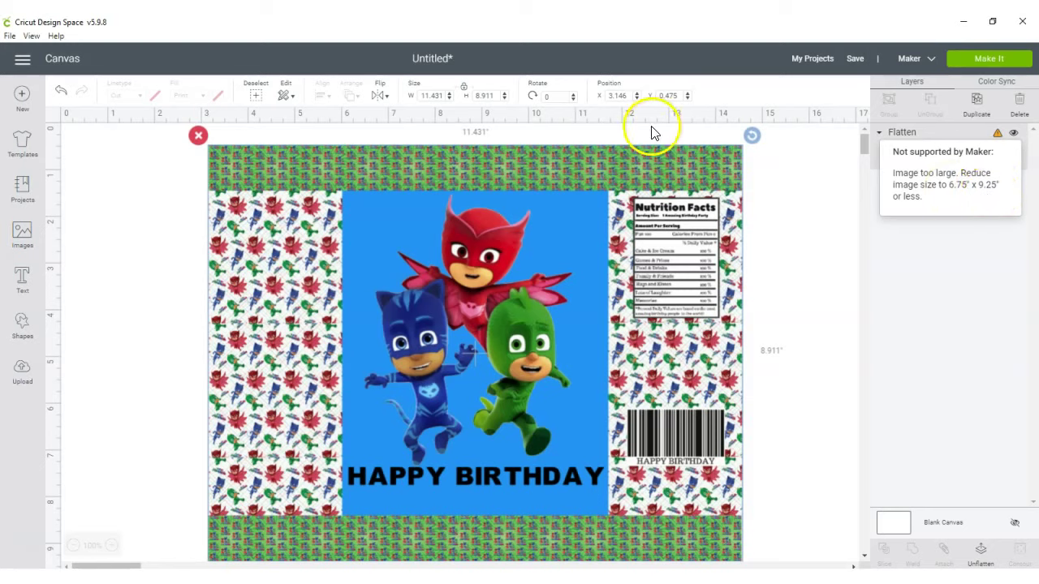
{"action": "double_click", "coordinate": [439, 96]}
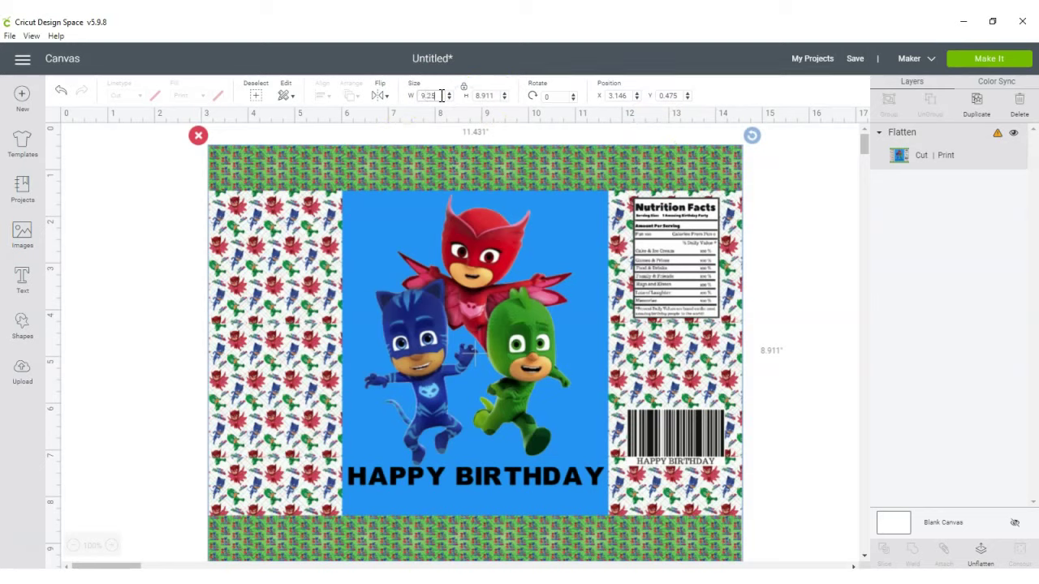
{"action": "type", "text": "9.25"}
{"action": "key", "text": "Return"}
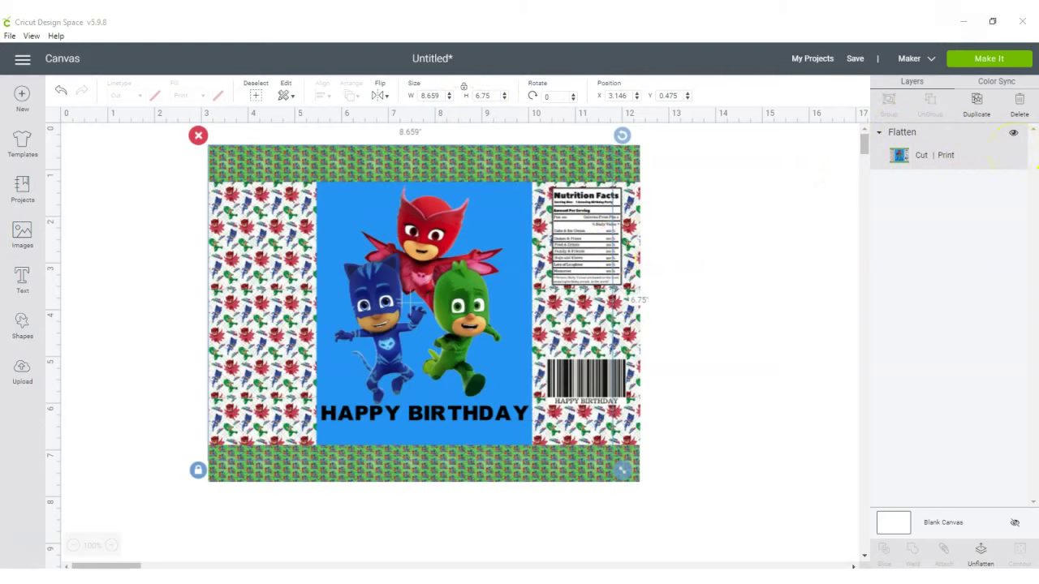
Prepare the project for making, choose Microsoft Print to PDF as the printer, toggle Add Bleed and print one copy.
{"action": "left_click", "coordinate": [981, 65]}
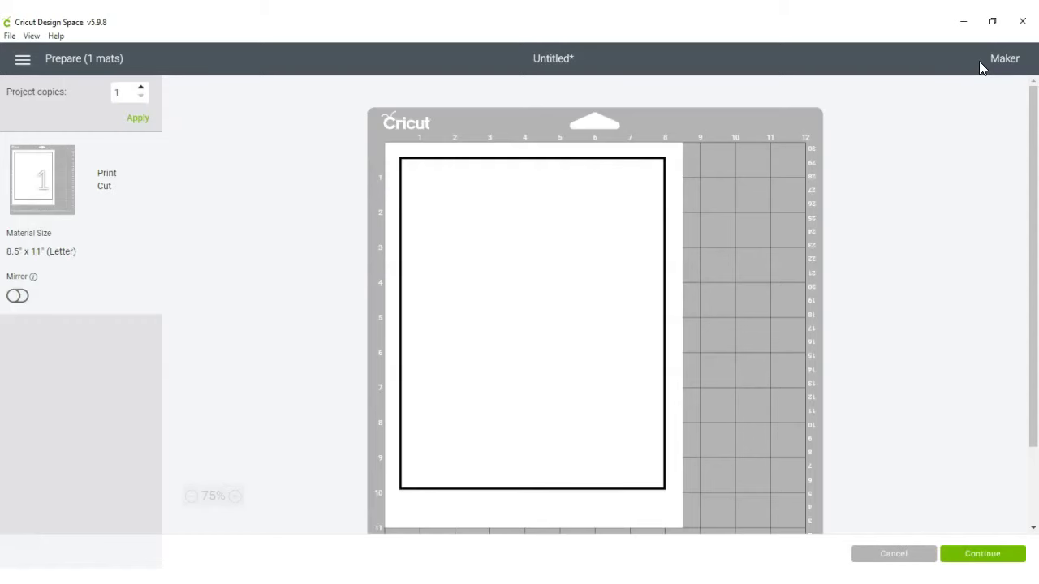
{"action": "left_click", "coordinate": [964, 555]}
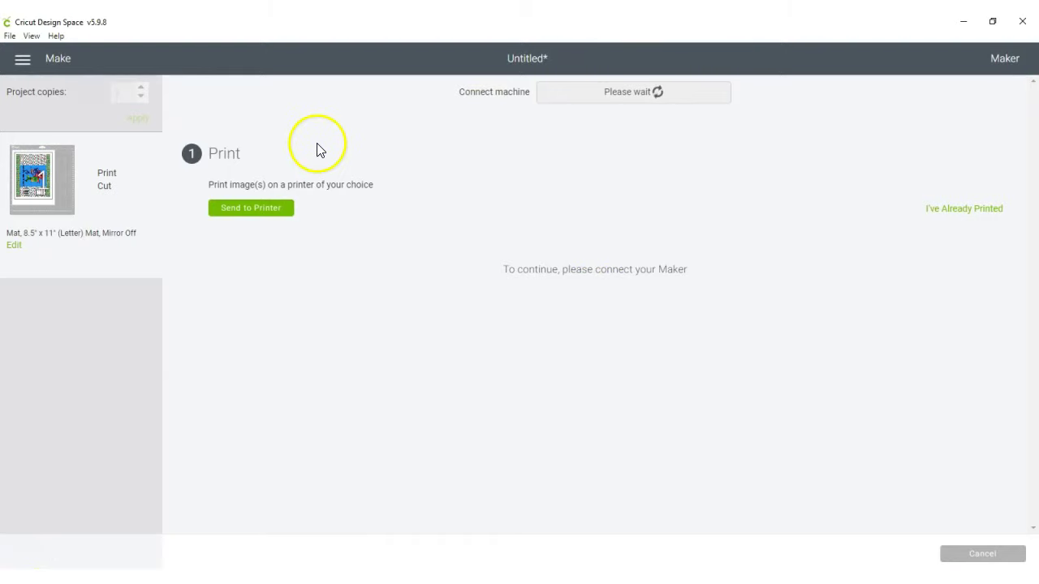
{"action": "left_click", "coordinate": [236, 213]}
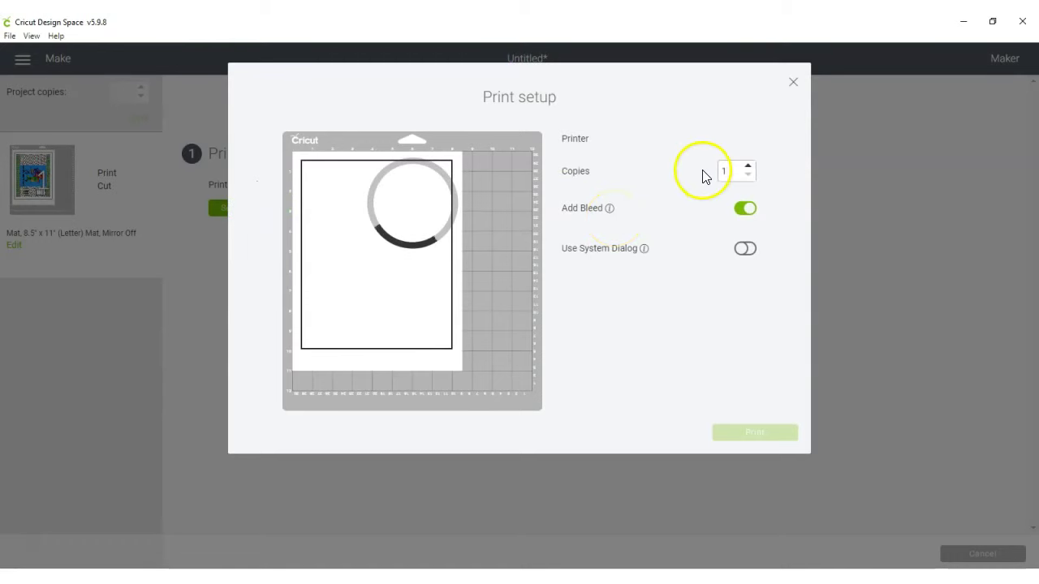
{"action": "left_click", "coordinate": [618, 163]}
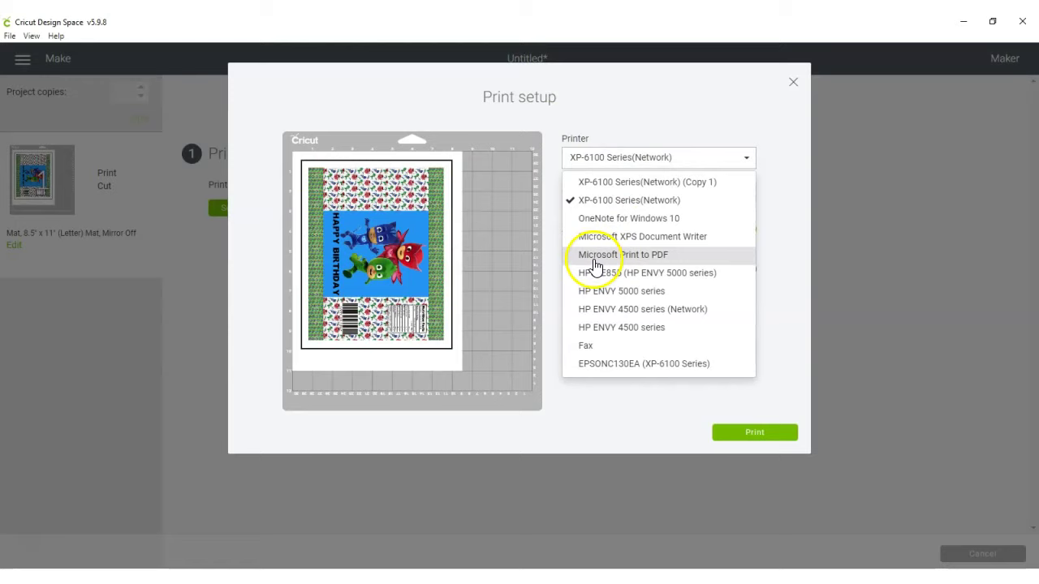
{"action": "left_click", "coordinate": [672, 256]}
{"action": "left_click", "coordinate": [744, 231]}
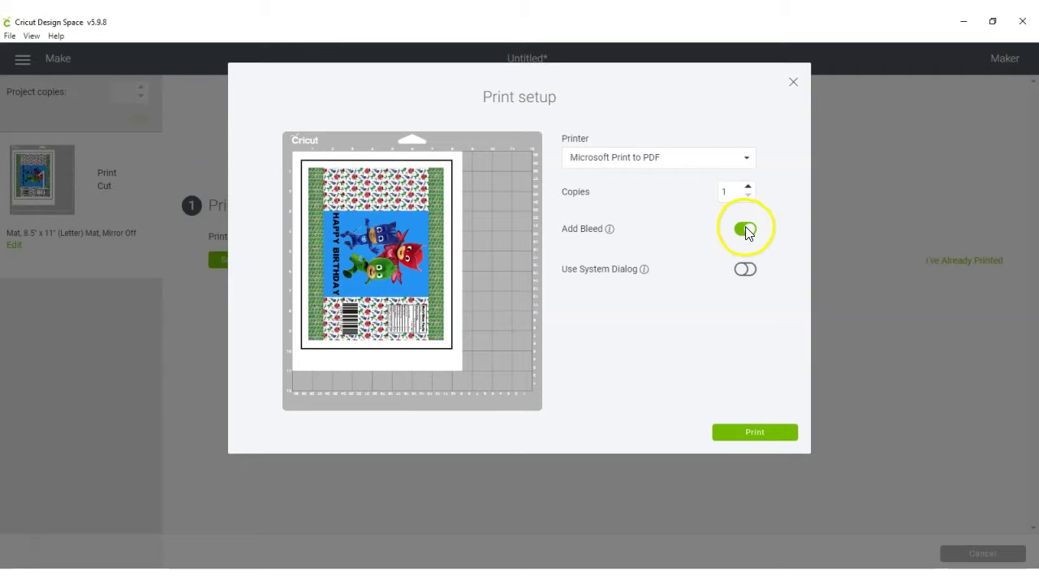
{"action": "left_click", "coordinate": [762, 434]}
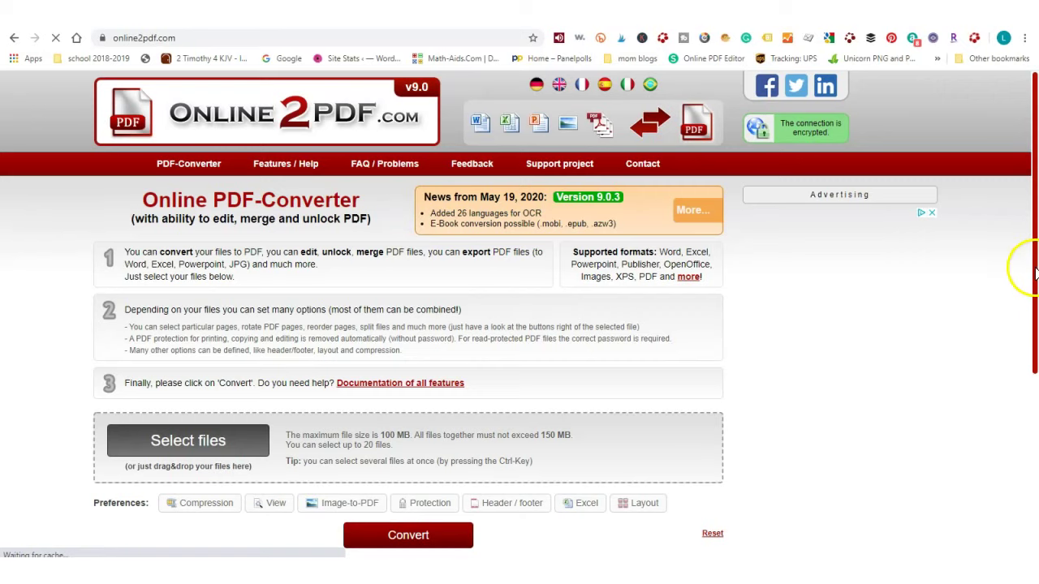
Upload PJMASKS-TEST.pdf to the Online2PDF website in the browser and convert it to PNG image files.
{"action": "scroll", "coordinate": [1035, 280], "scroll_direction": "down", "scroll_amount": 2}
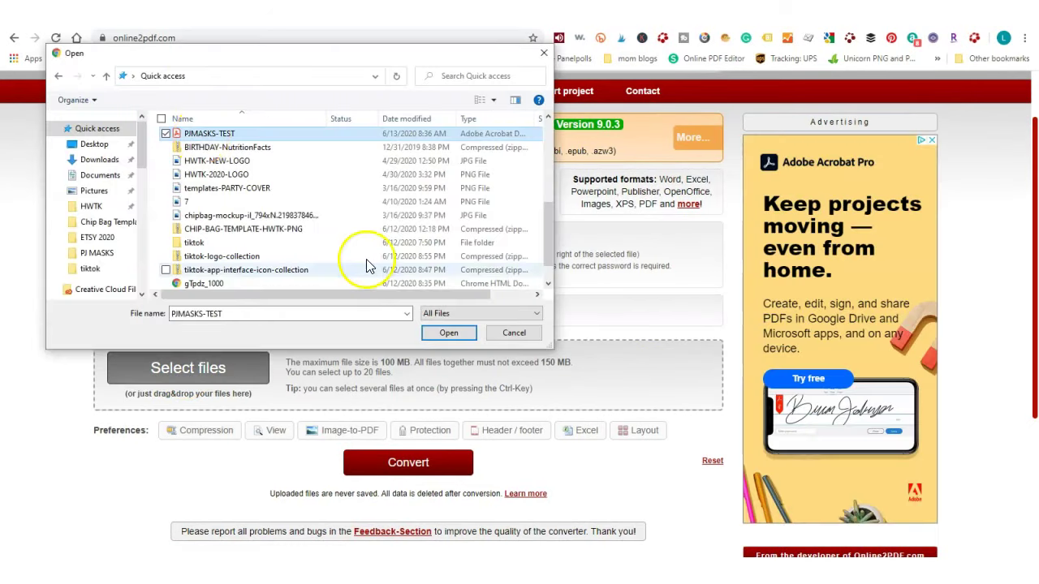
{"action": "left_click", "coordinate": [448, 333]}
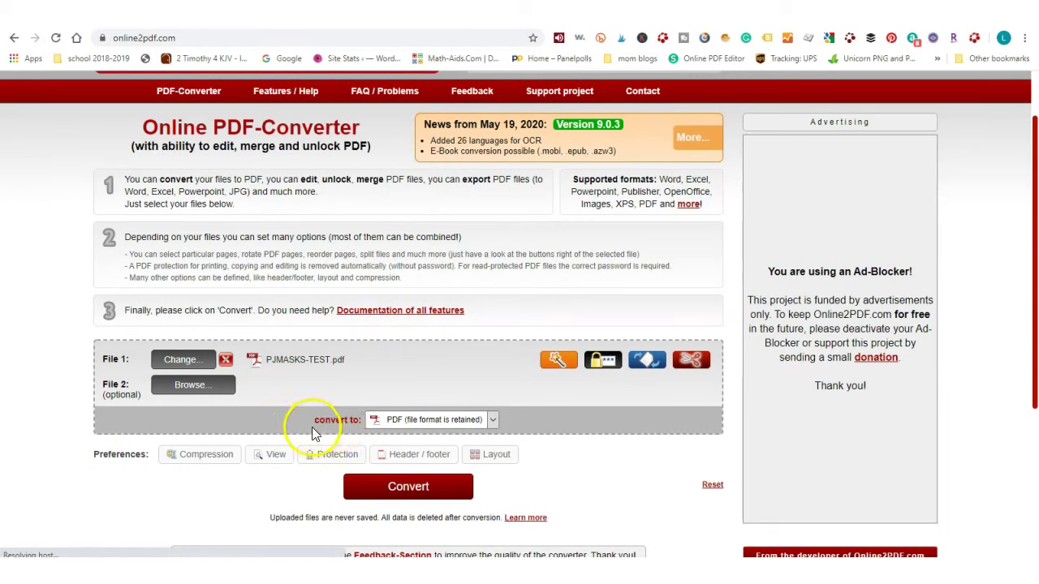
{"action": "left_click", "coordinate": [494, 421]}
{"action": "left_click_drag", "start_coordinate": [536, 116], "coordinate": [535, 199]}
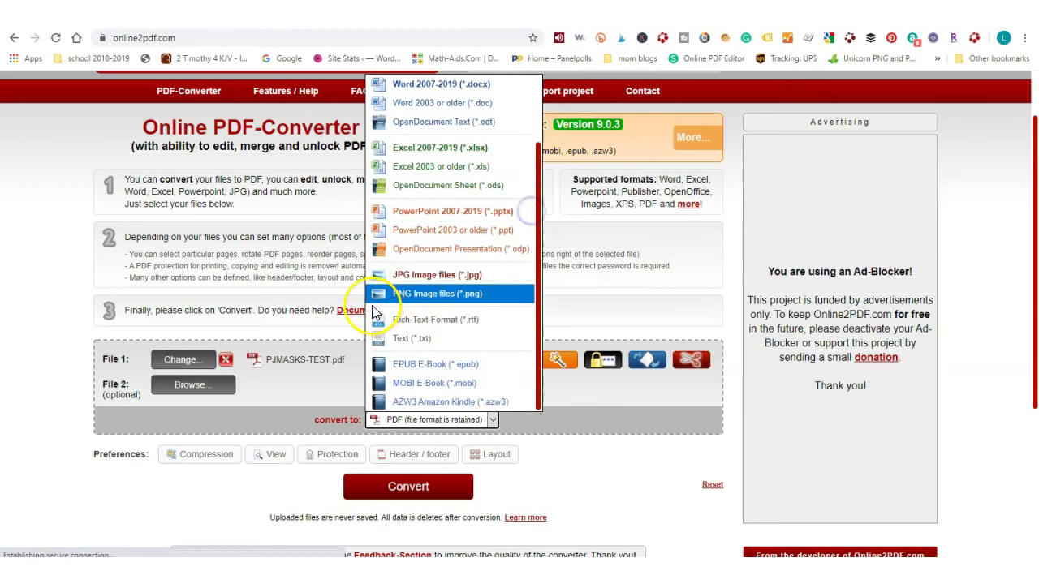
{"action": "left_click", "coordinate": [421, 297]}
{"action": "left_click_drag", "start_coordinate": [1035, 162], "coordinate": [1035, 275]}
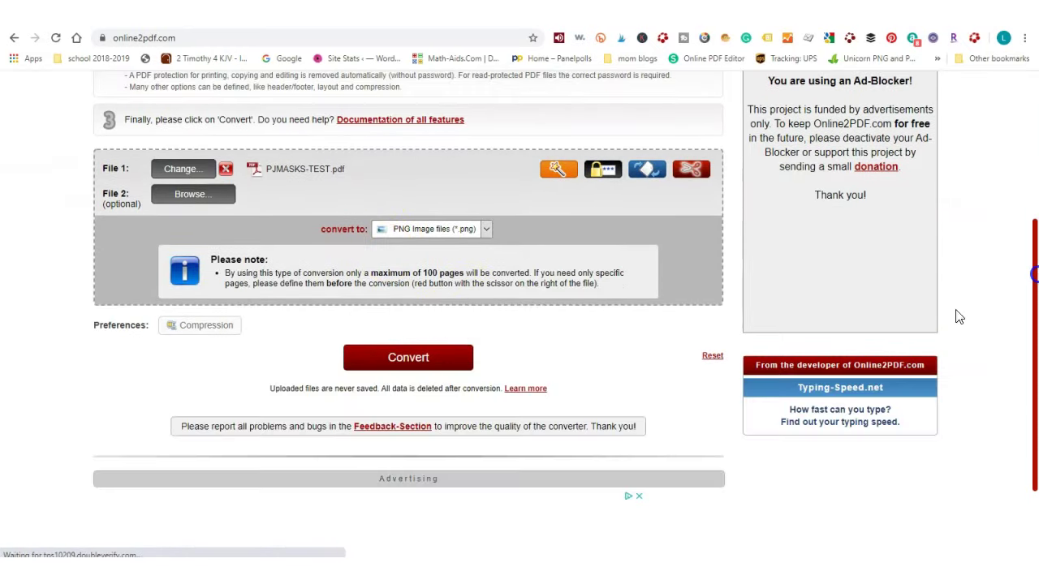
{"action": "left_click", "coordinate": [408, 362]}
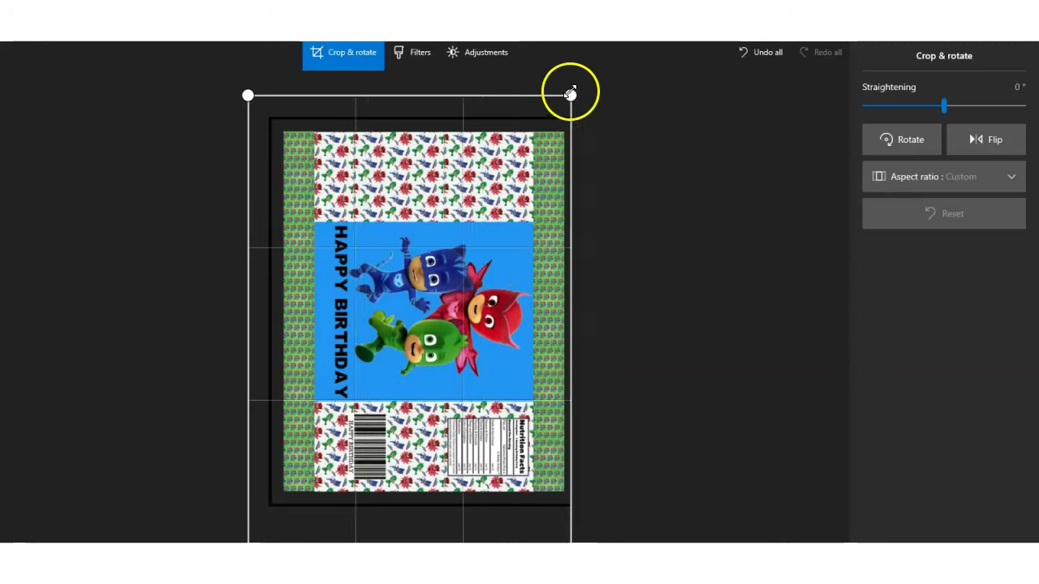
Crop the converted PNG in the photo editor to the edges of the chip bag design, excluding the black border.
{"action": "left_click_drag", "start_coordinate": [570, 95], "coordinate": [566, 128]}
{"action": "left_click_drag", "start_coordinate": [284, 93], "coordinate": [301, 94]}
{"action": "left_click_drag", "start_coordinate": [580, 487], "coordinate": [578, 475]}
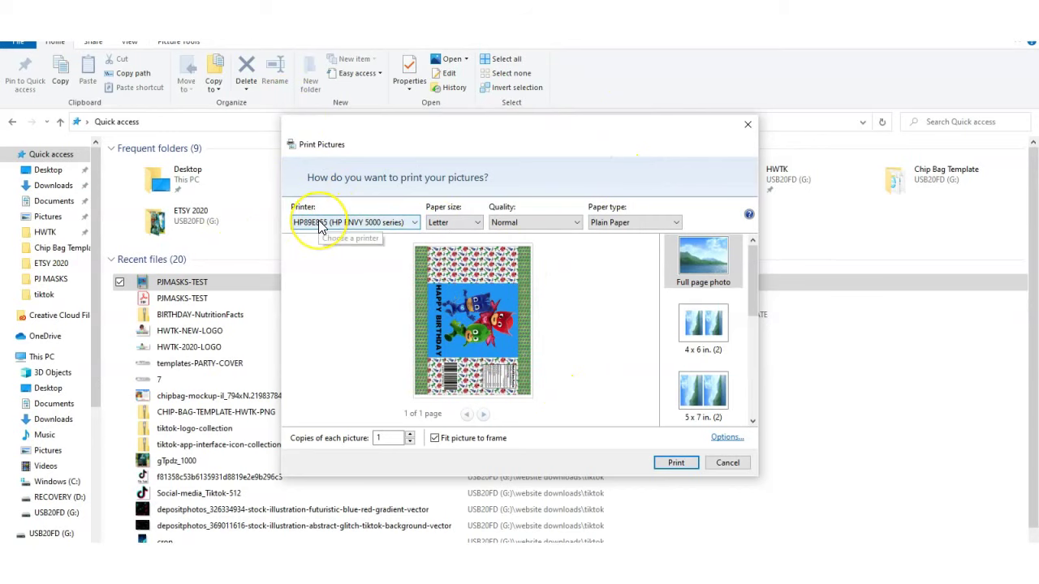
Print the PJMASKS-TEST picture with paper type HP Photo Papers and quality Best.
{"action": "left_click", "coordinate": [613, 224]}
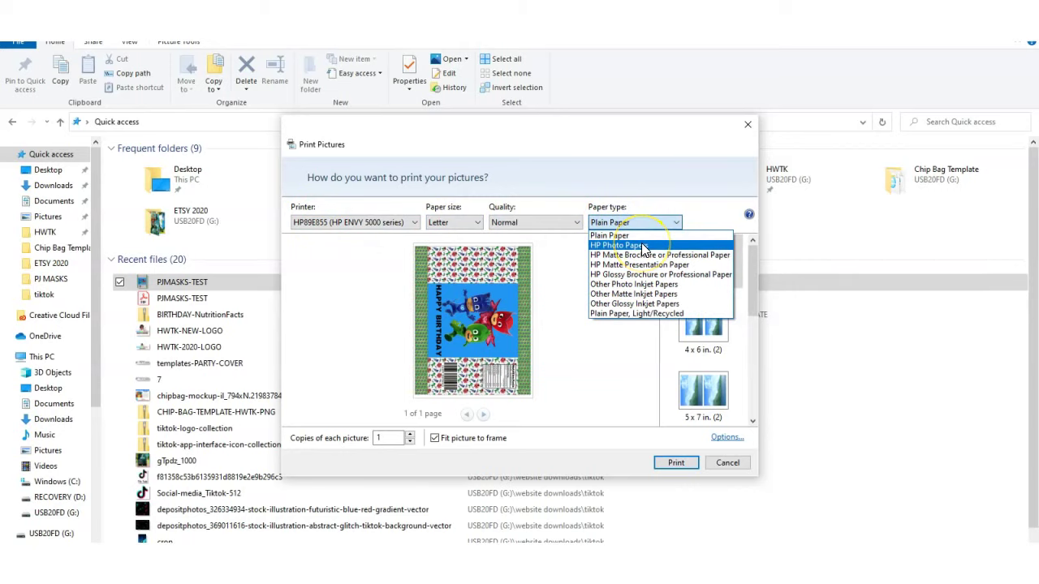
{"action": "left_click", "coordinate": [643, 246]}
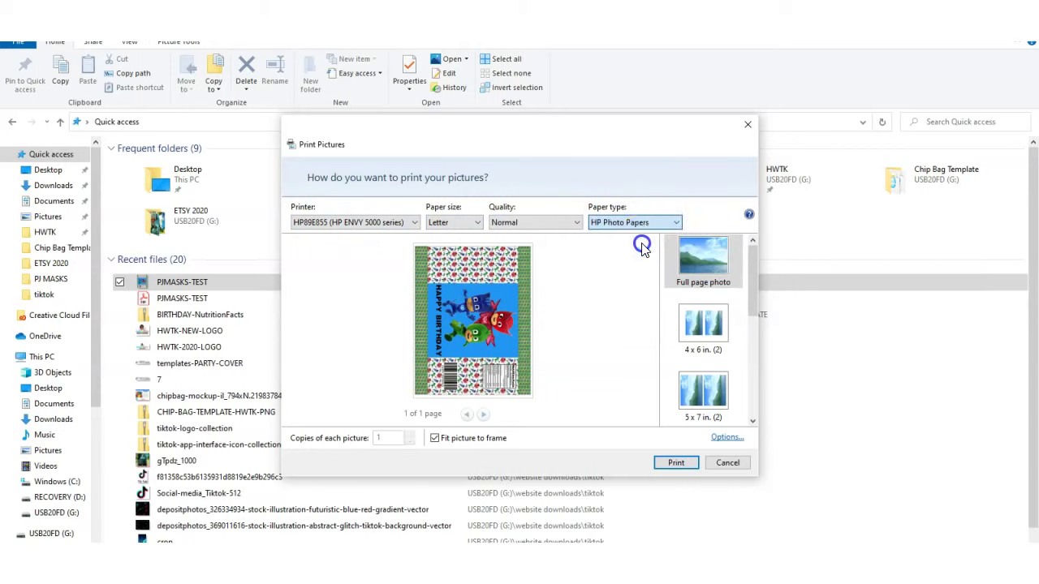
{"action": "left_click", "coordinate": [520, 224]}
{"action": "left_click", "coordinate": [510, 255]}
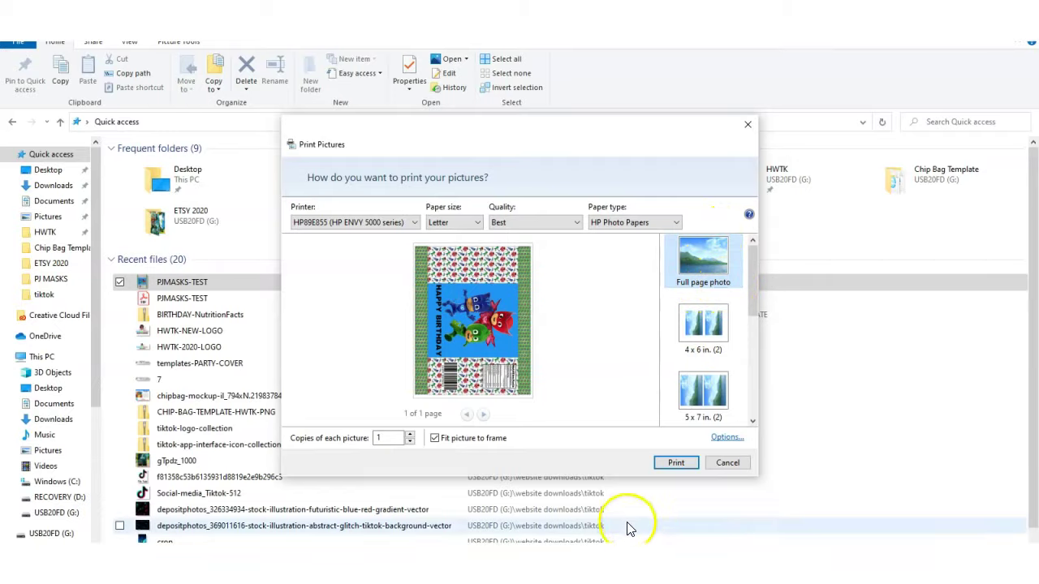
{"action": "left_click", "coordinate": [676, 463]}
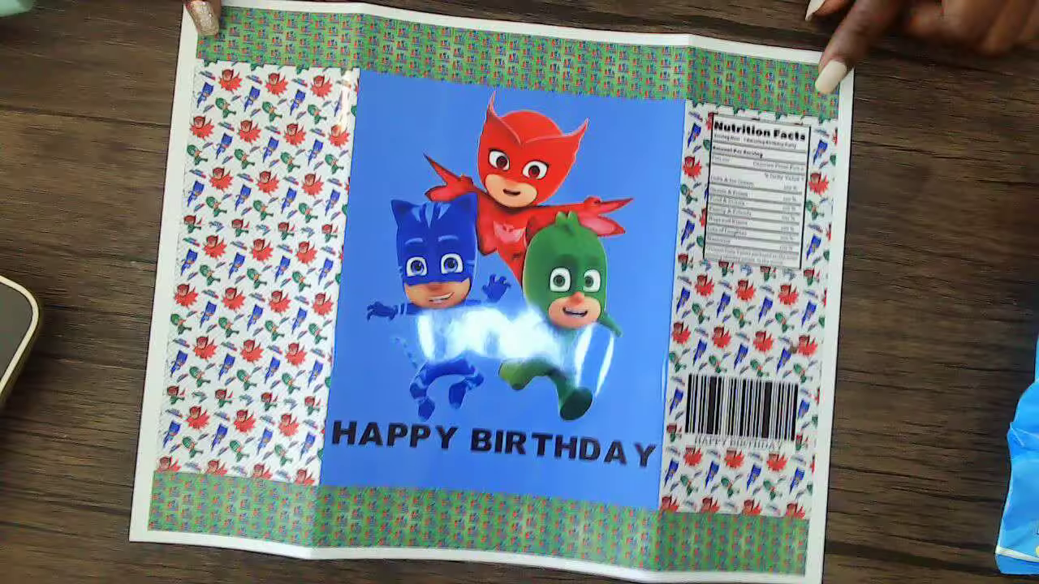